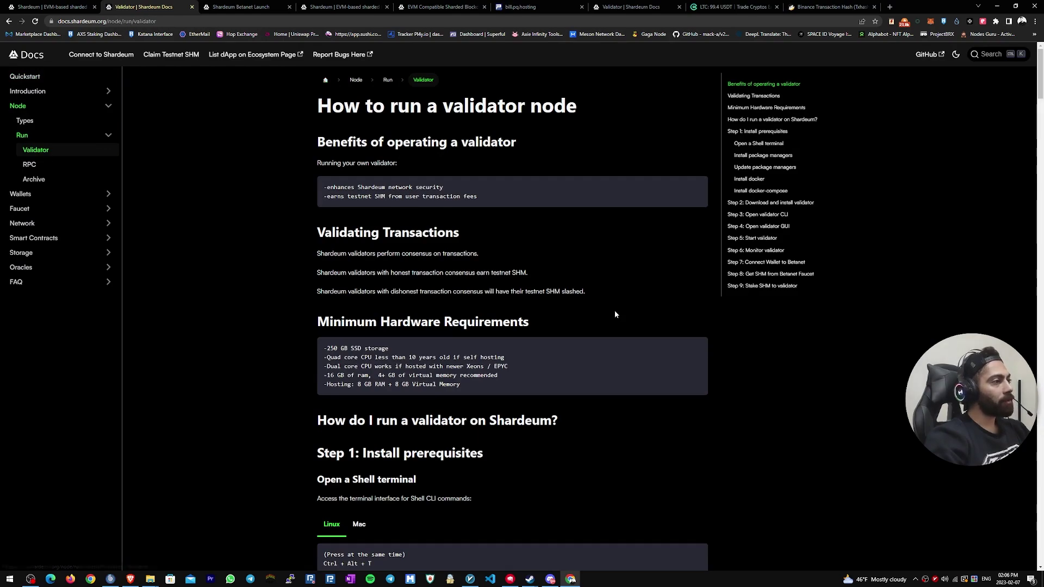
scroll(614, 311, down, 4)
scroll(610, 314, down, 15)
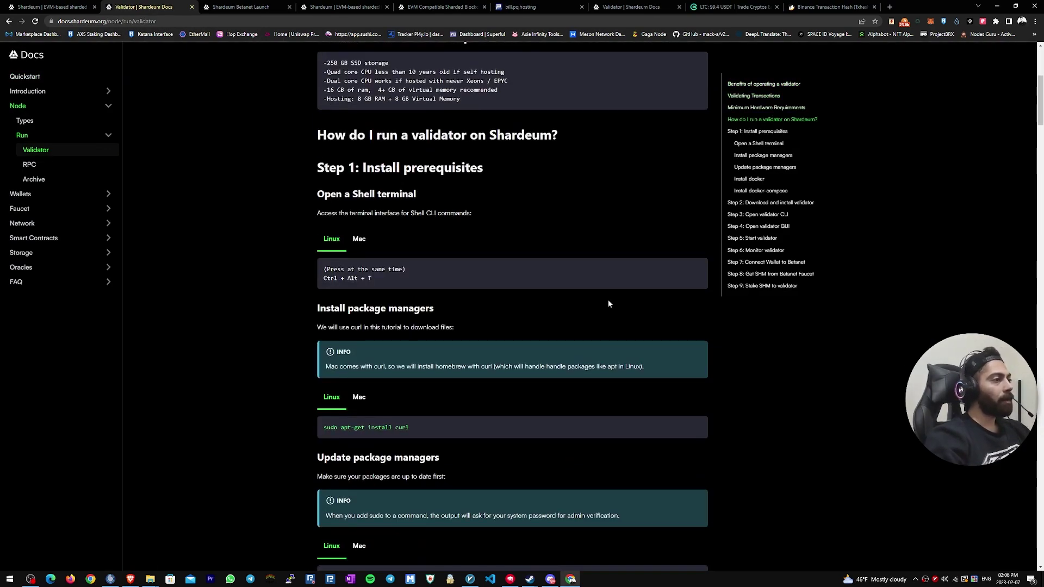
scroll(609, 314, up, 20)
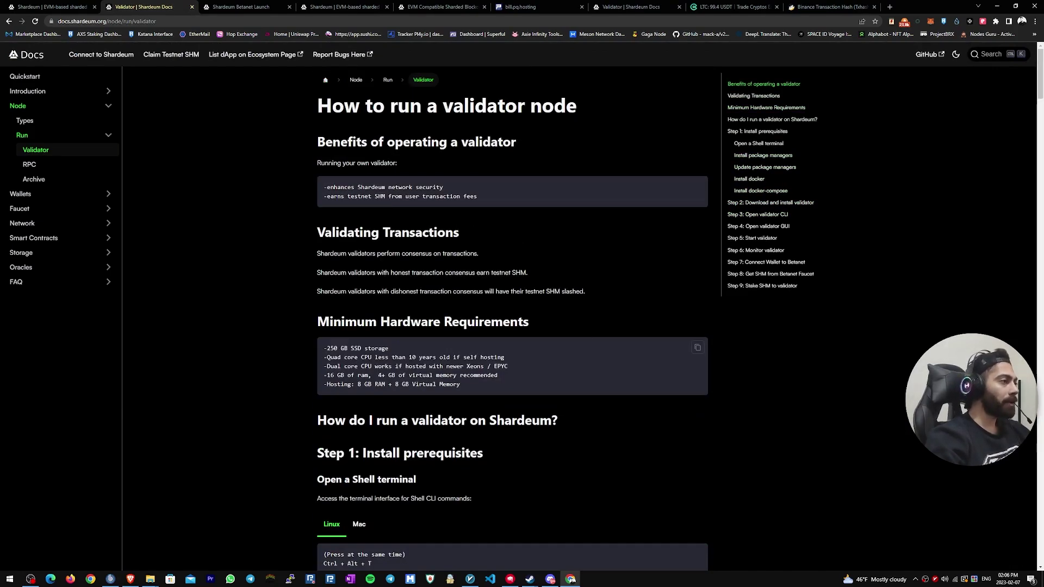
drag(327, 357, 353, 361)
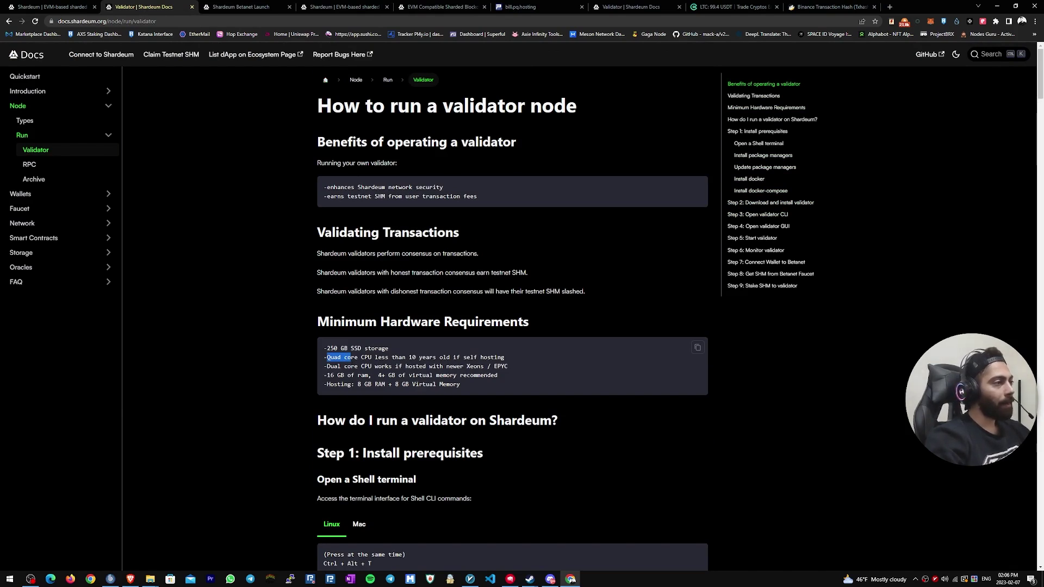
mouse_move(327, 375)
mouse_down()
mouse_move(513, 382)
mouse_move(327, 384)
mouse_up()
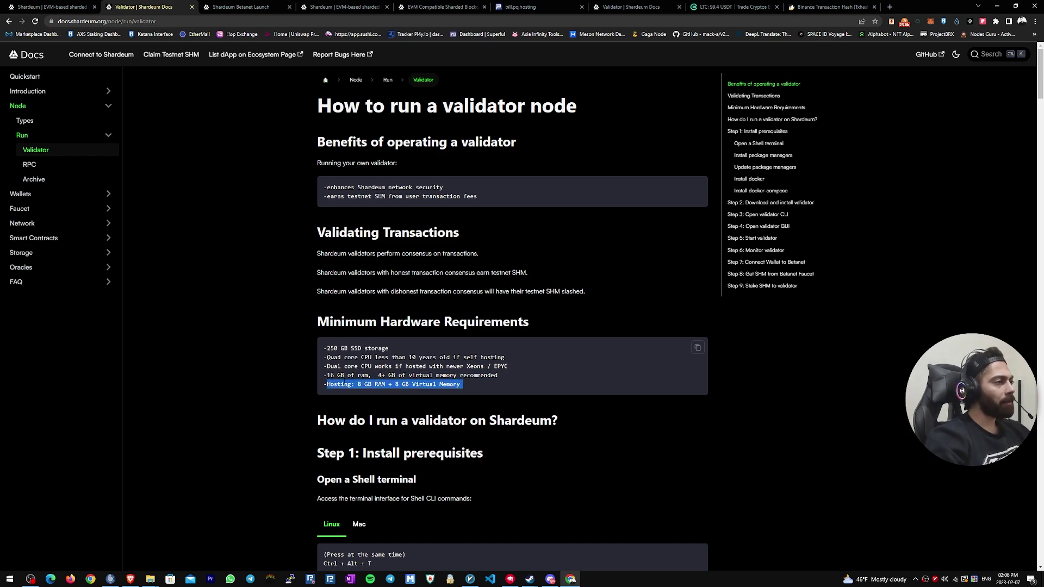
click(326, 384)
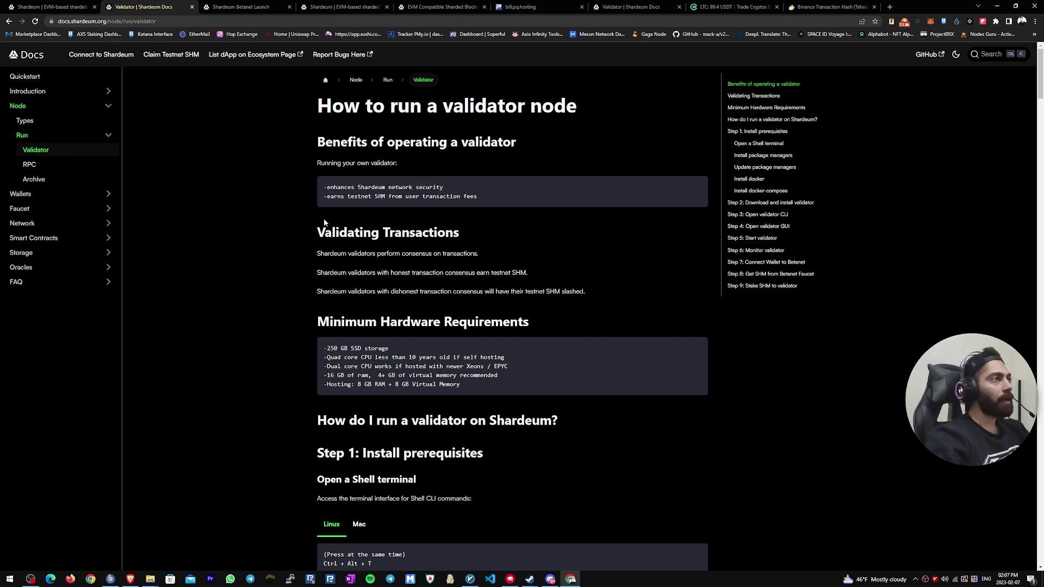
Switch to the bill.pq.hosting panel and open the Virtual private servers list, showing two Ubuntu 22.04 VPSs.
click(519, 10)
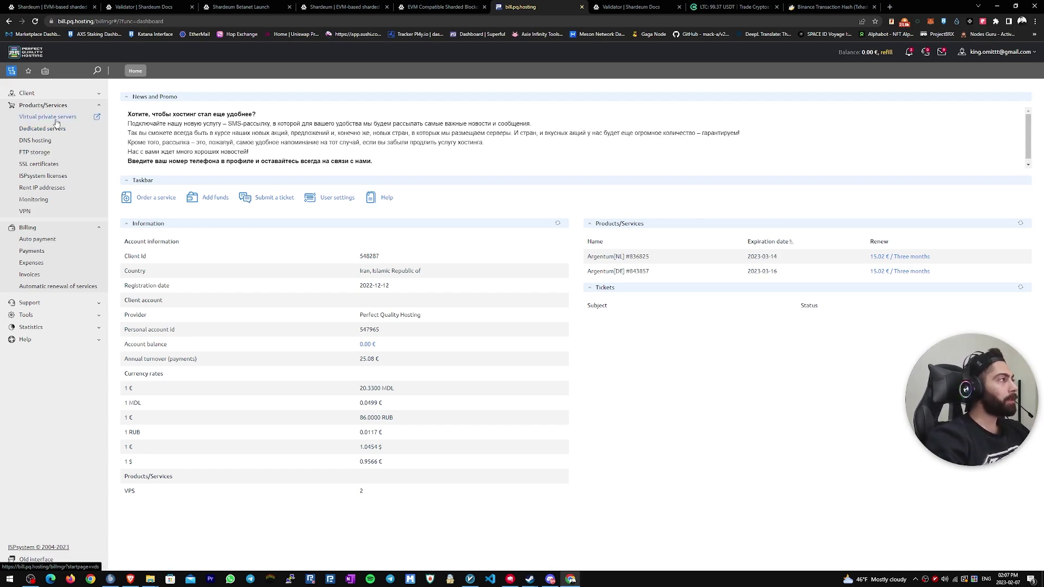
click(55, 117)
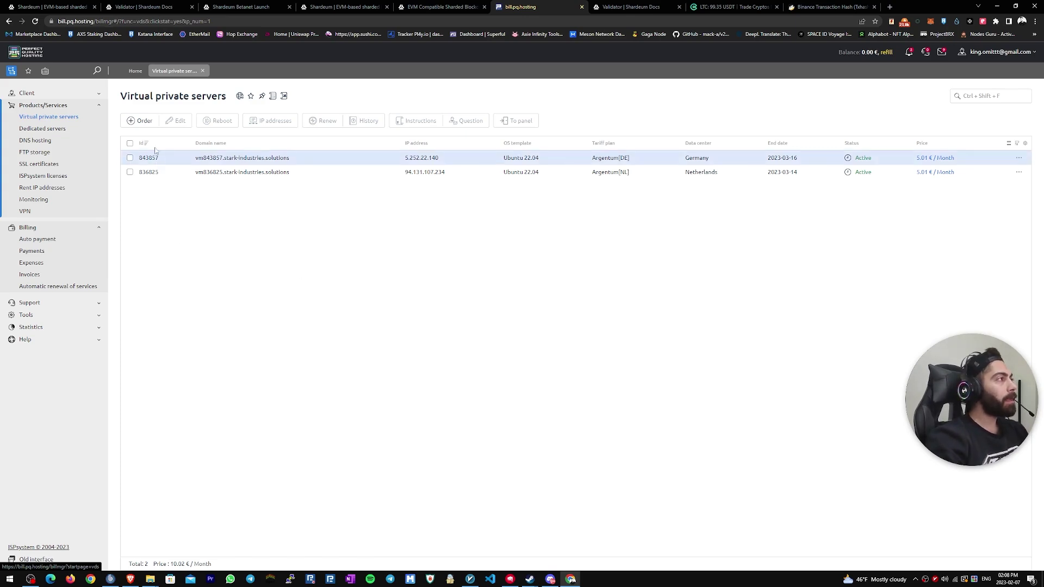
Begin a new VPS order and set the data center location to France.
click(142, 124)
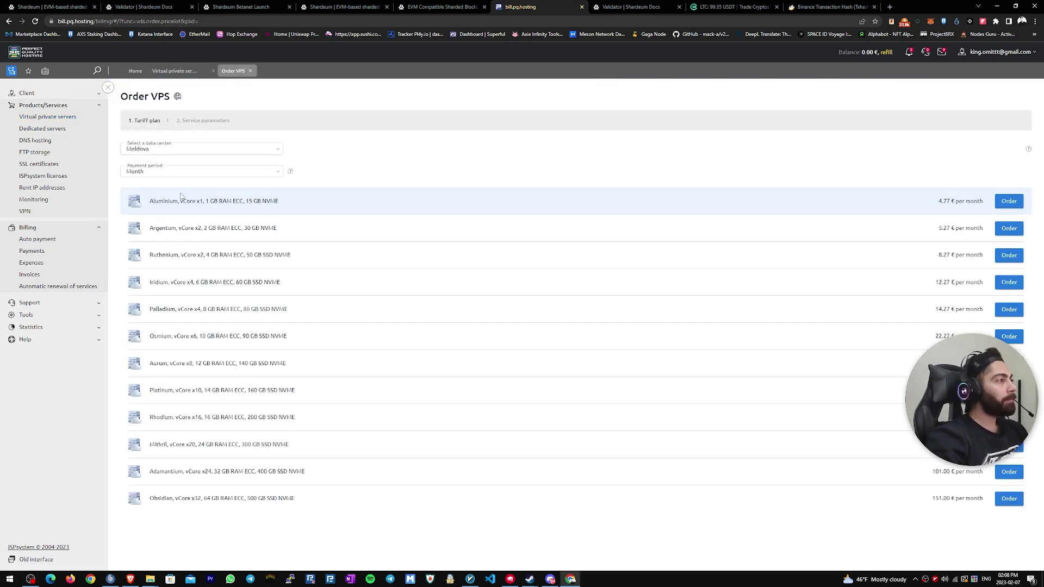
click(268, 150)
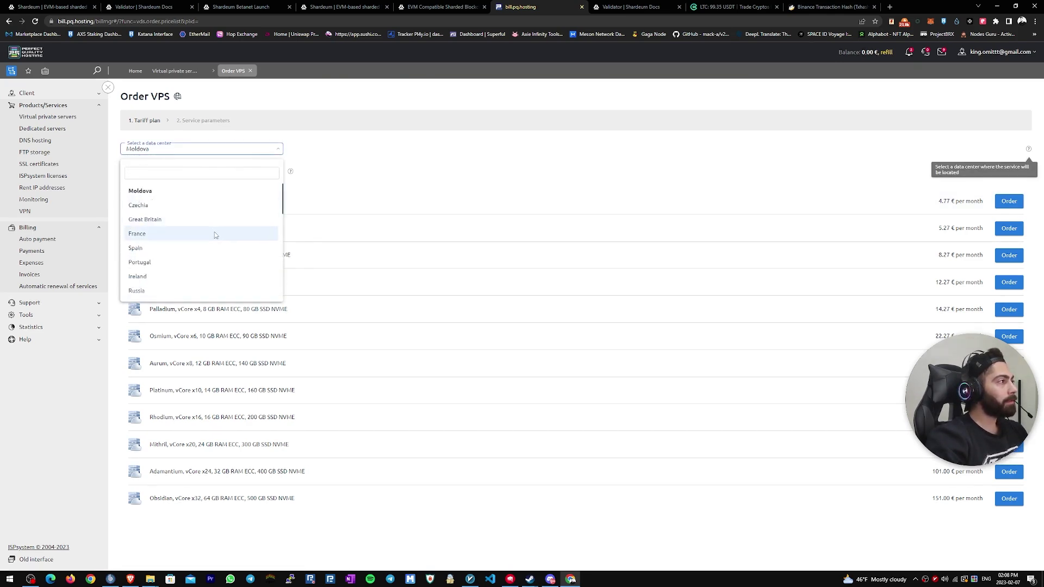
scroll(210, 273, down, 3)
scroll(210, 271, up, 3)
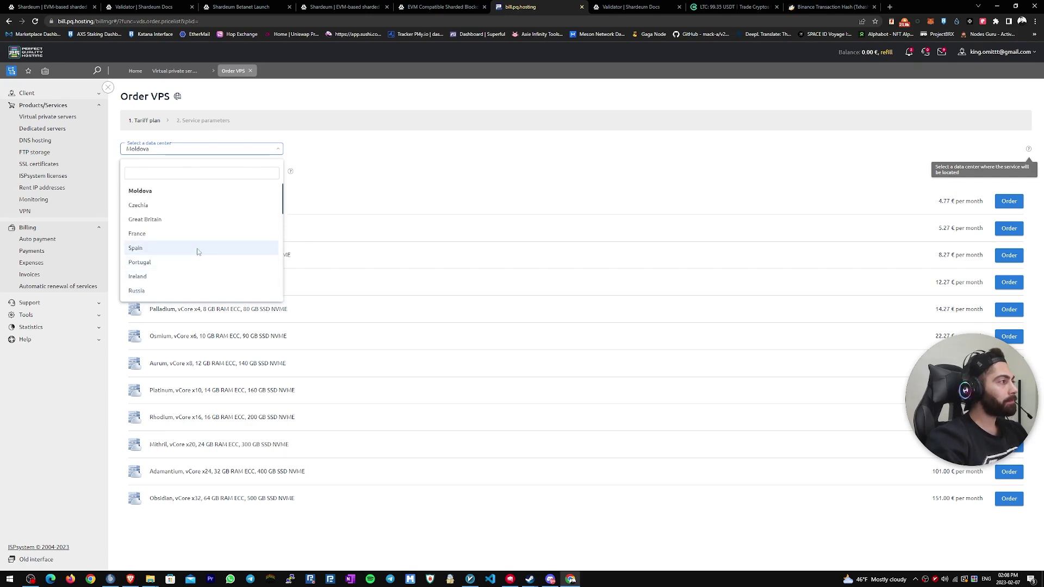
click(197, 237)
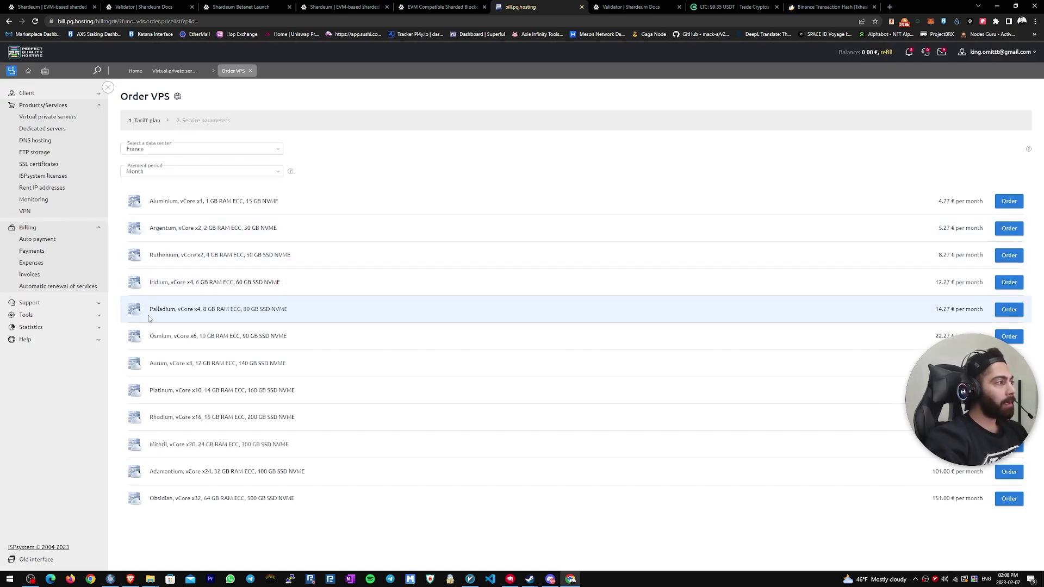
Order the Palladium plan (vCore x4, 8 GB RAM) after reviewing its specifications.
drag(149, 310, 297, 316)
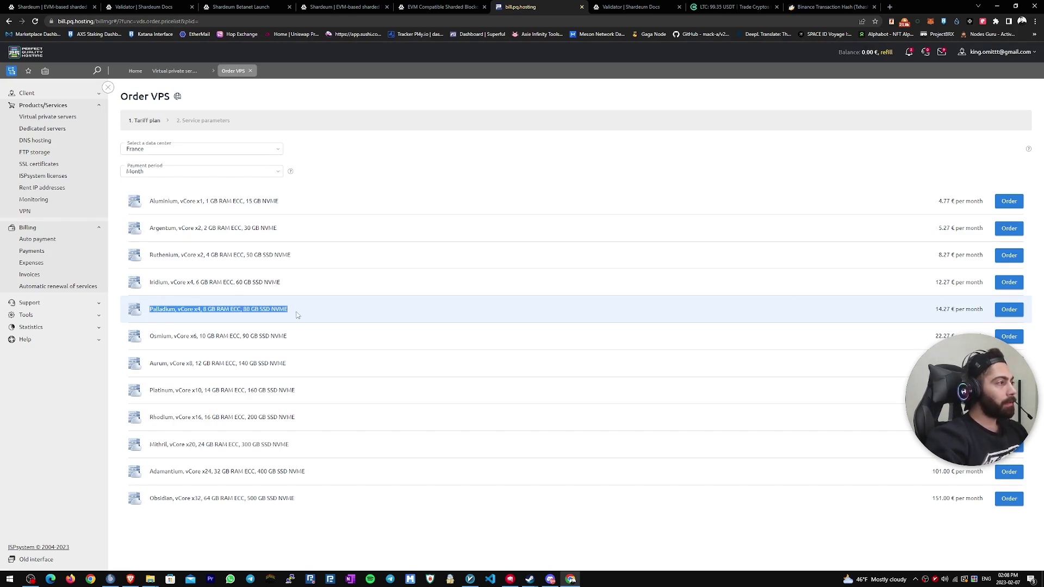
click(297, 316)
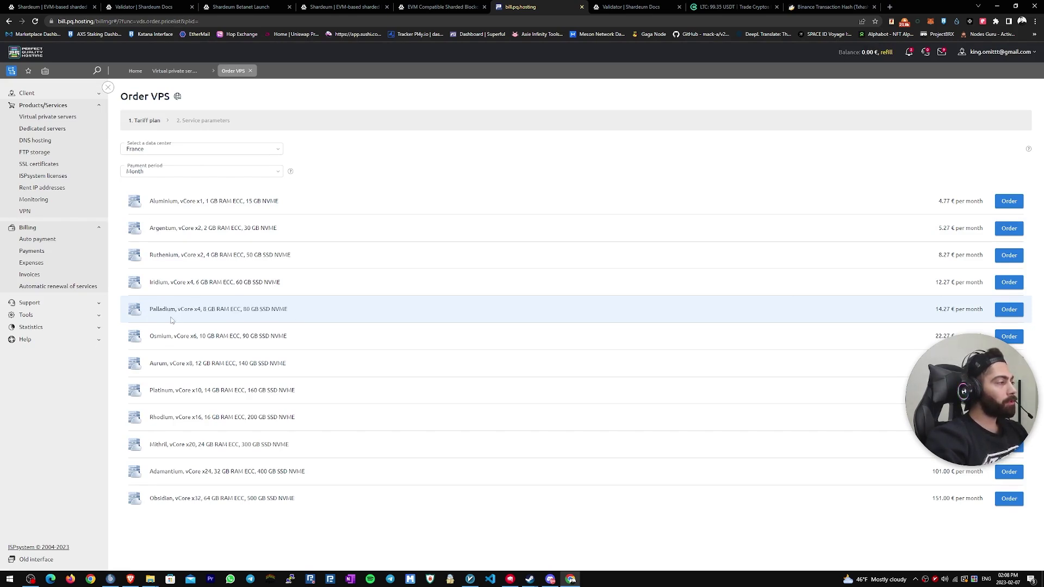
drag(150, 309, 231, 309)
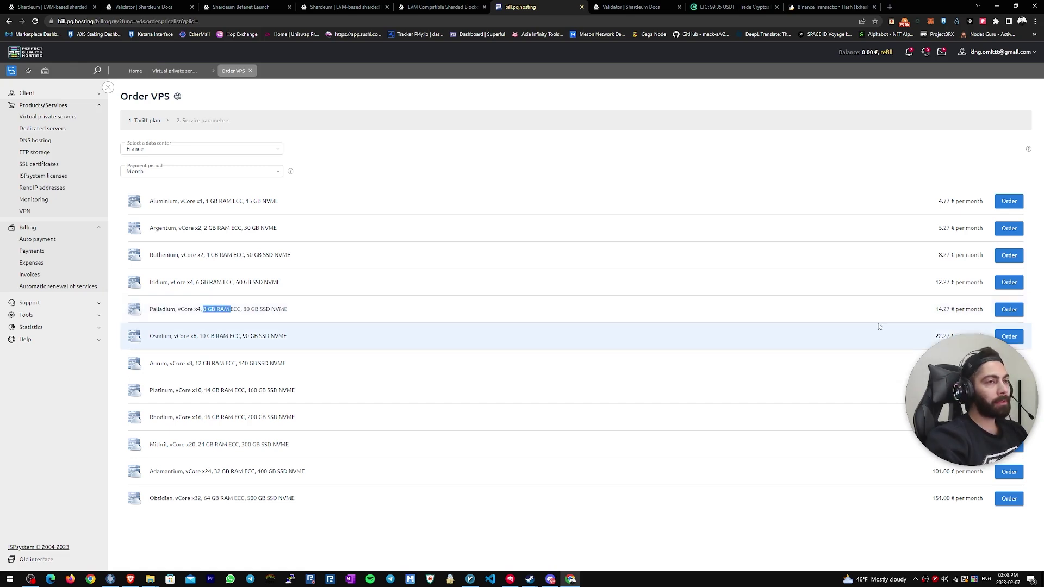
click(1008, 311)
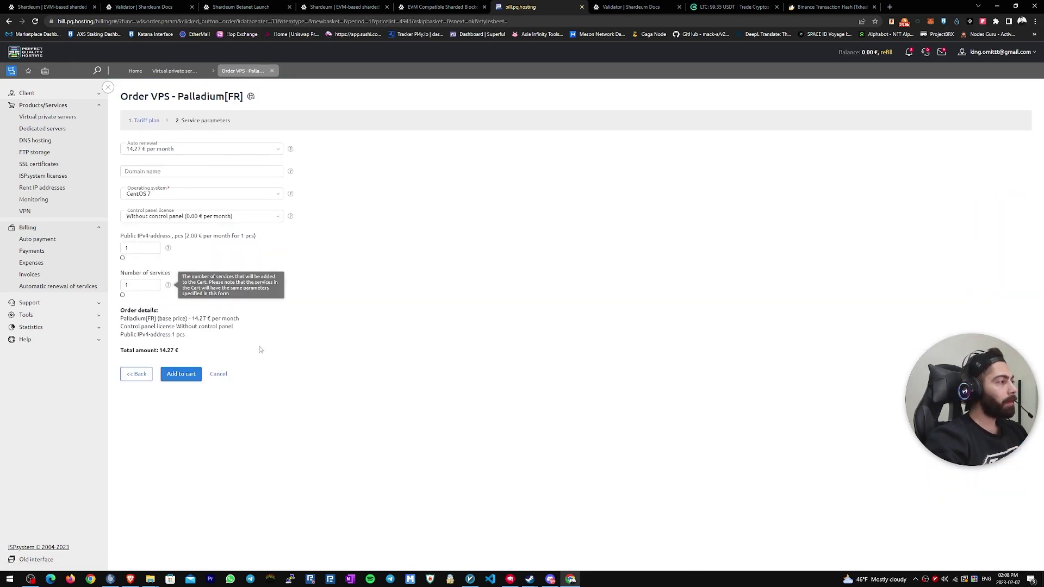
Add one Ubuntu 22.04 Palladium[FR] server to the cart, delete the duplicate item, and proceed to pay.
click(174, 196)
scroll(242, 294, down, 10)
scroll(242, 296, up, 5)
click(202, 266)
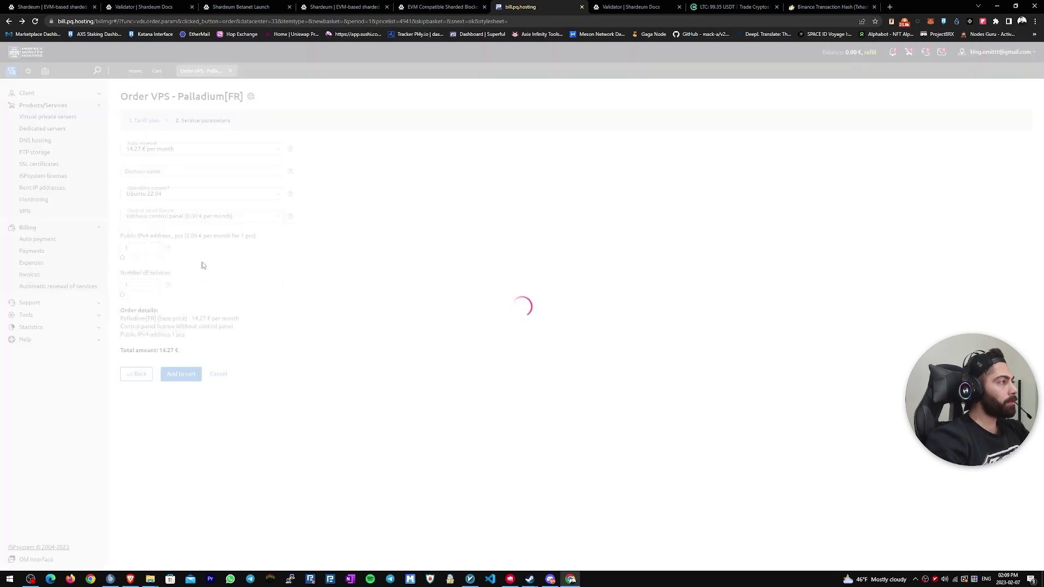
click(181, 378)
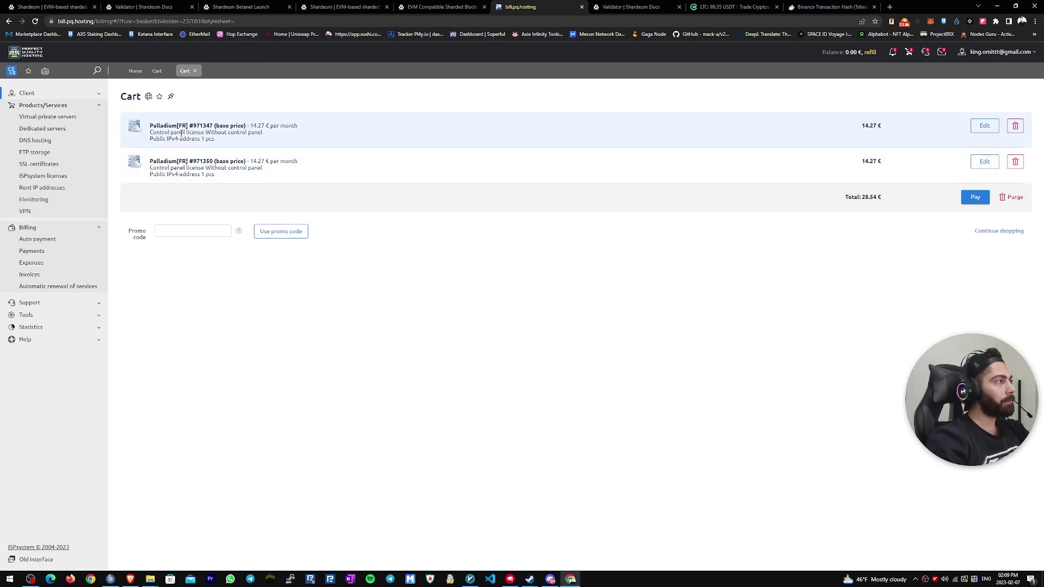
click(1015, 162)
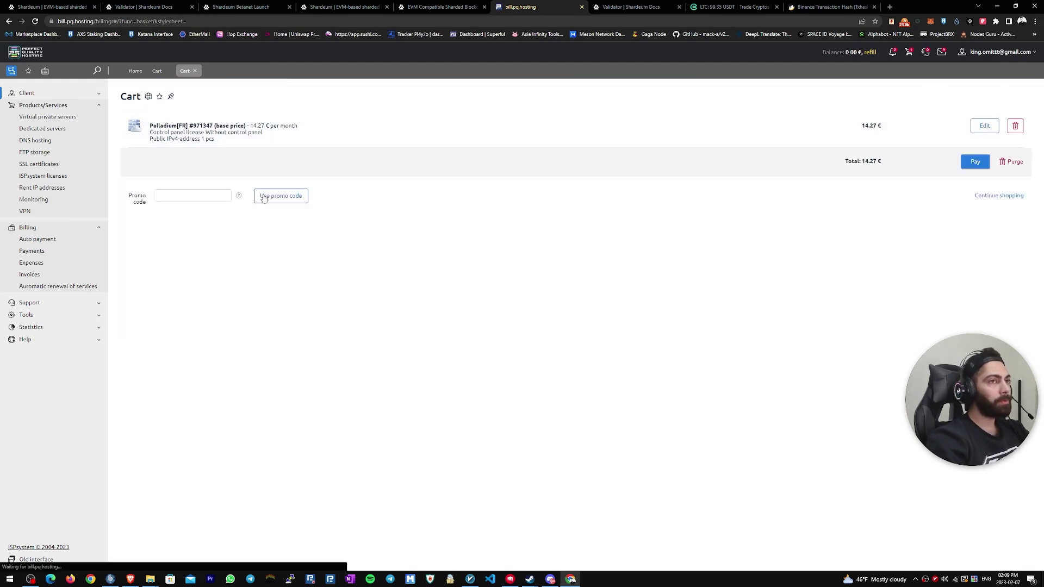
click(974, 162)
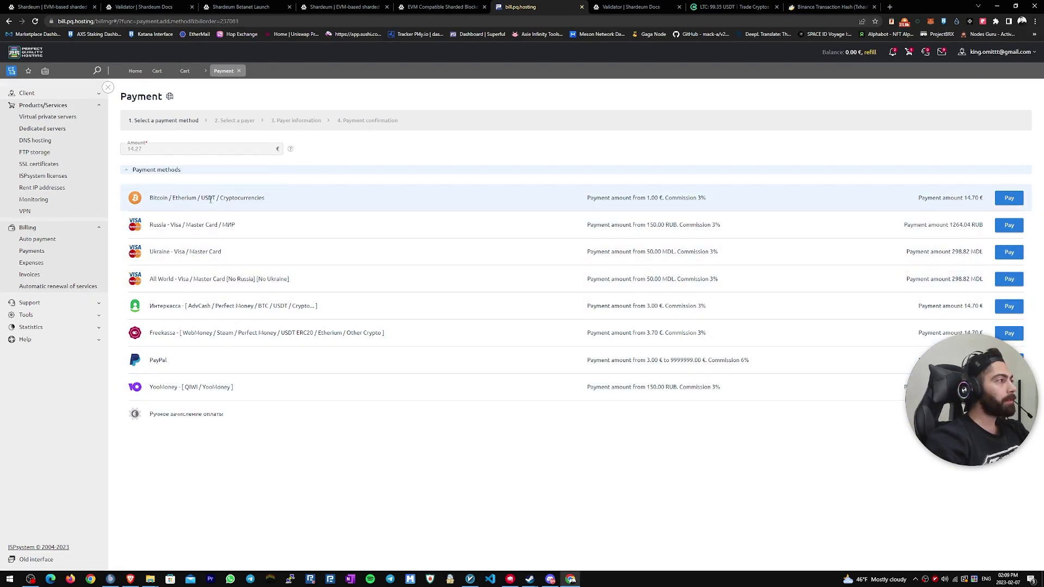
Choose the Bitcoin/Ethereum/USDT crypto method and confirm the 14.70 € payment.
click(1008, 198)
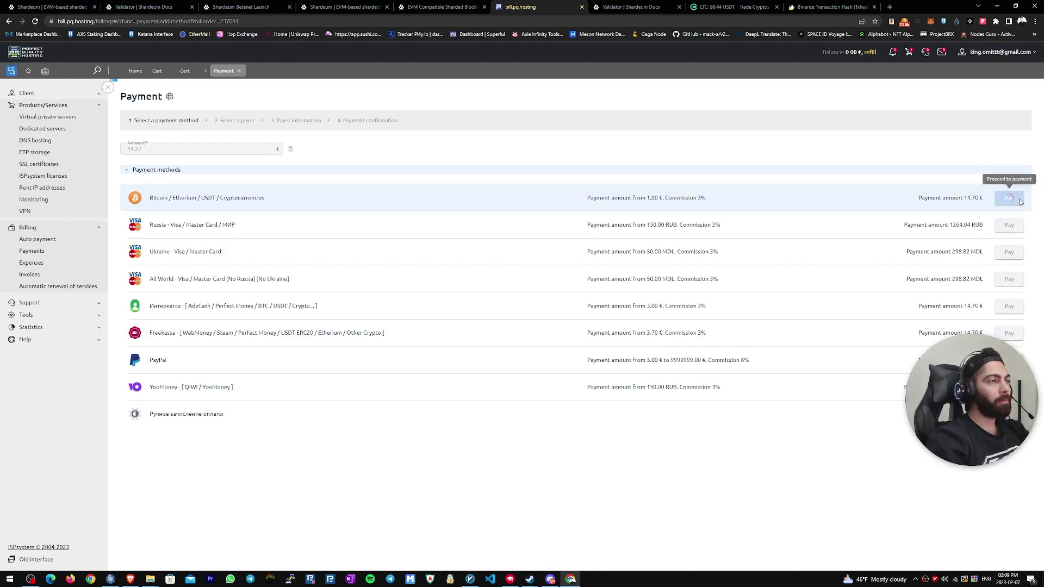
click(177, 175)
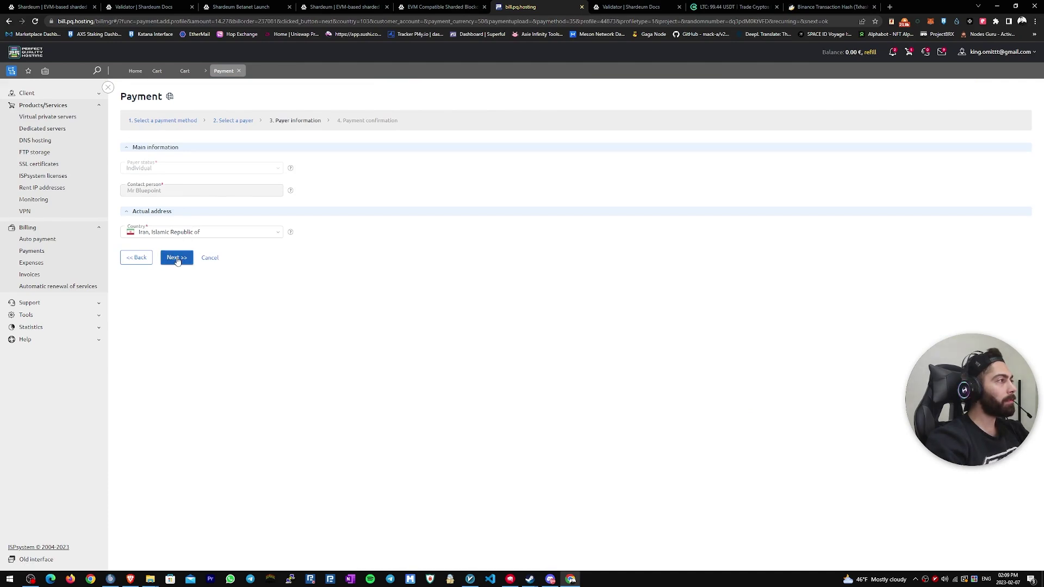
click(176, 259)
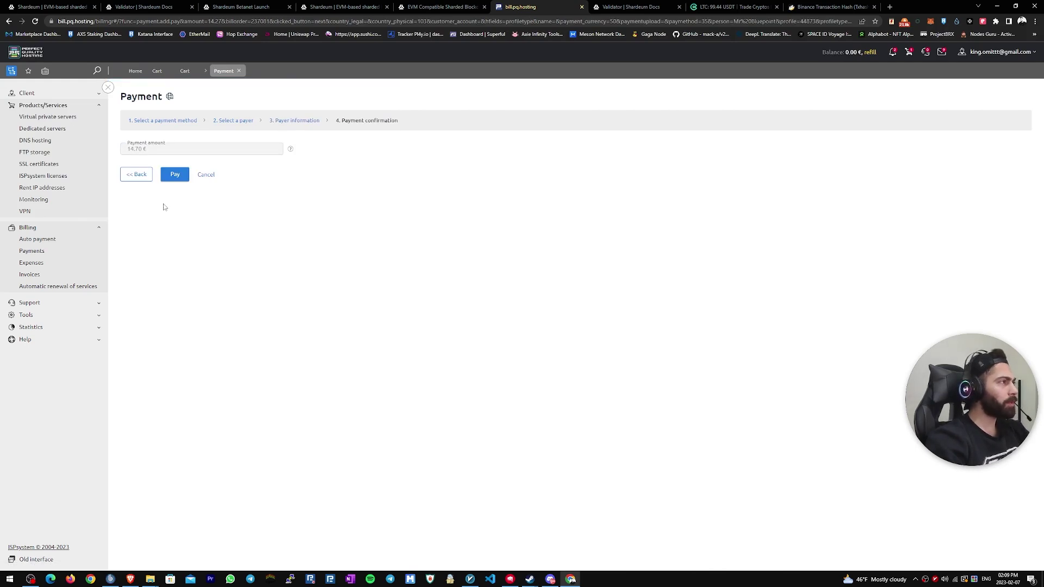
click(175, 175)
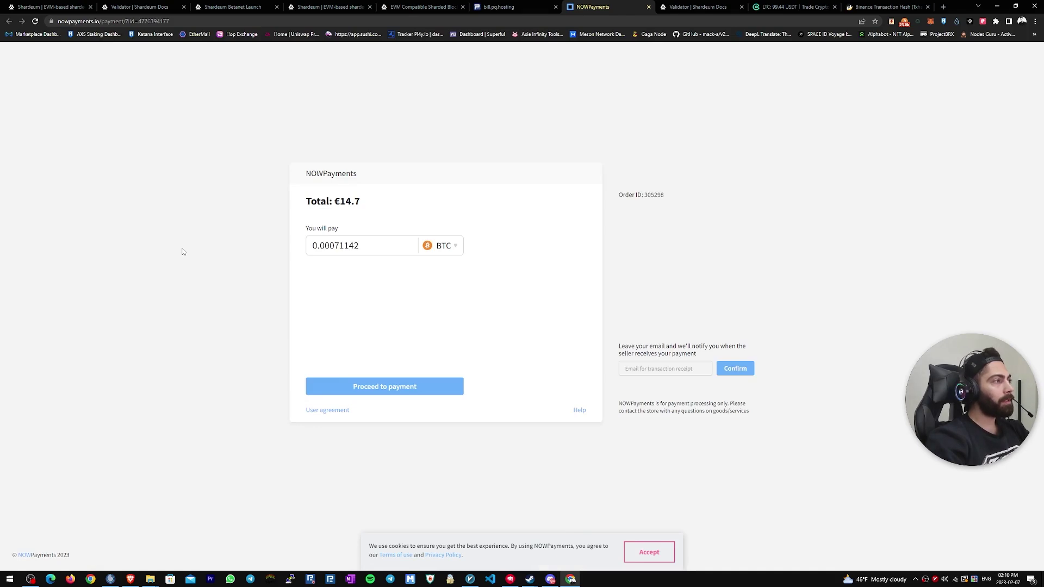
Select LTC Litecoin as the NOWPayments payment currency.
click(441, 249)
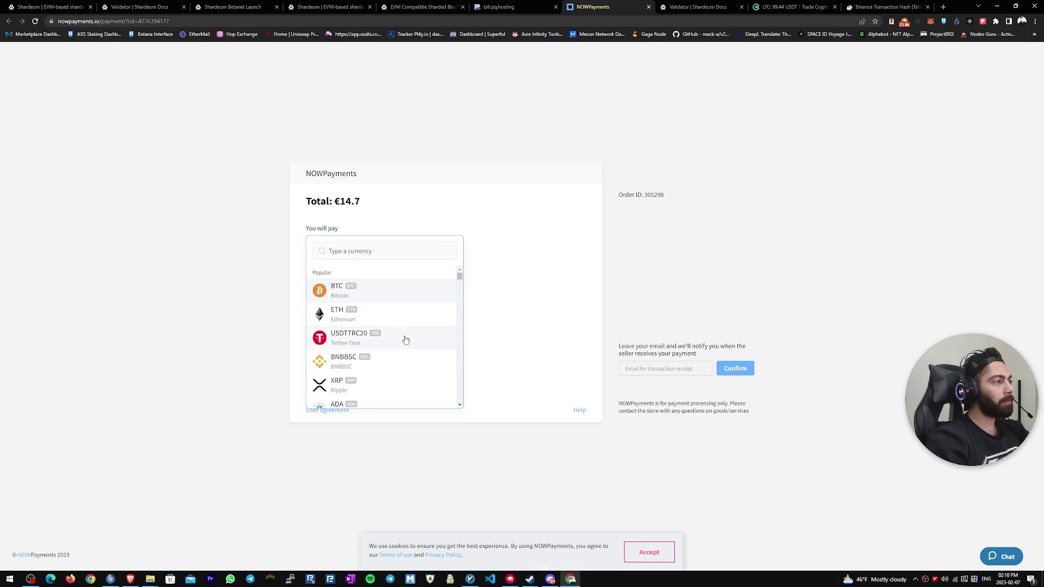
scroll(405, 340, down, 3)
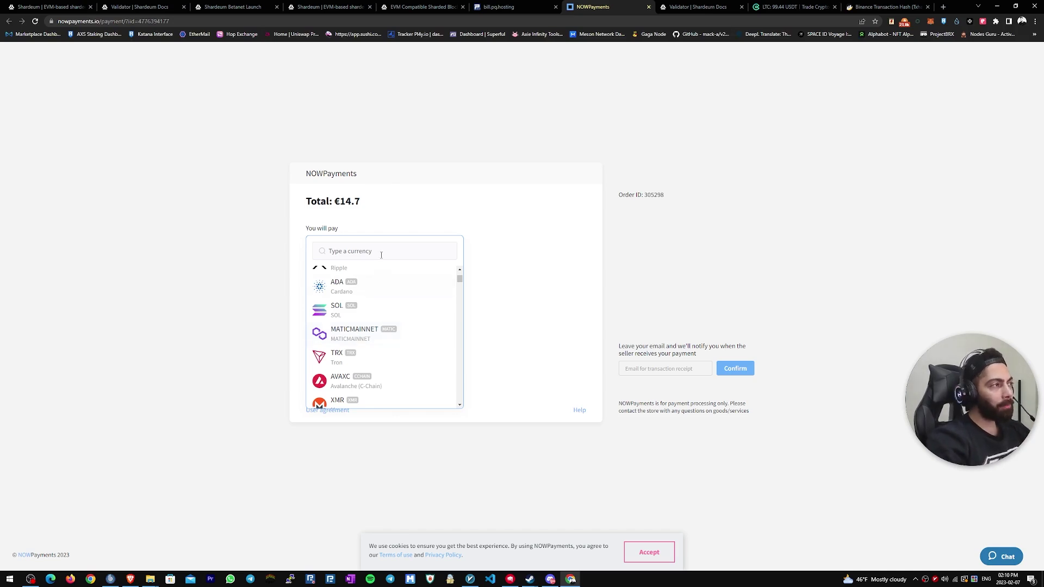
text(ltc)
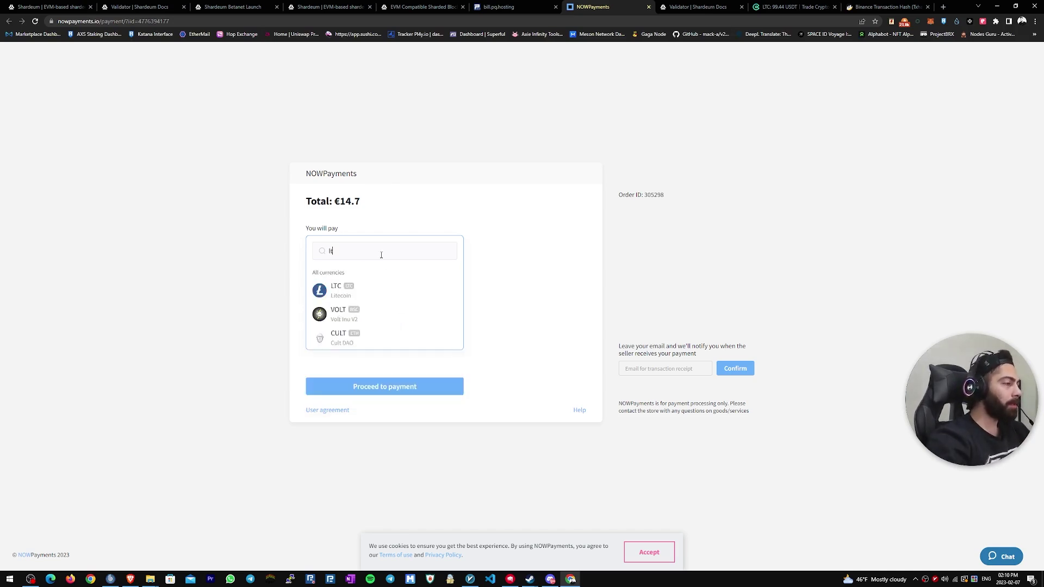
click(379, 289)
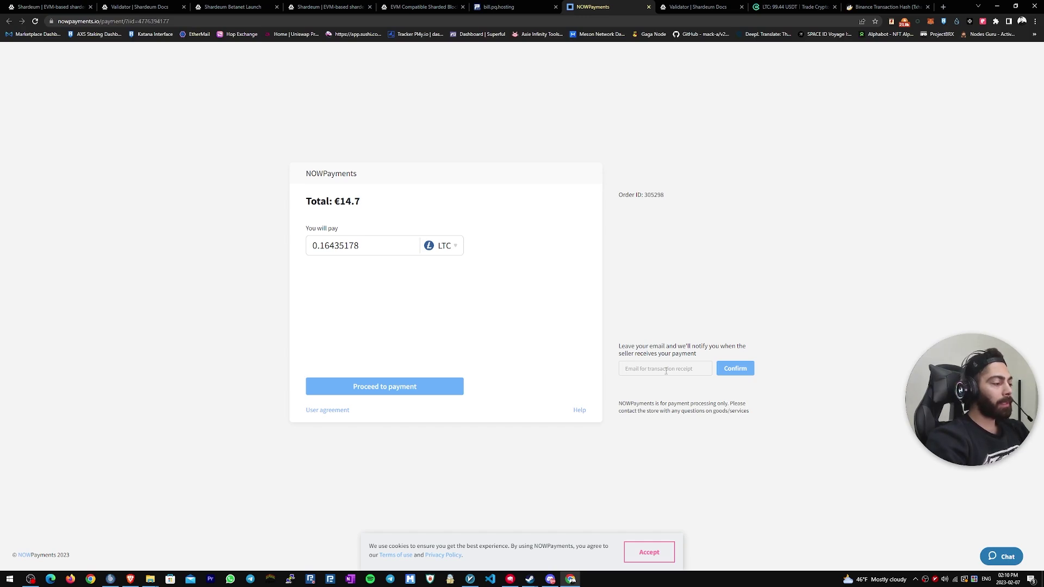
Enter a receipt e-mail address, accept cookies, and proceed to the 0.16435178 LTC deposit details.
click(666, 371)
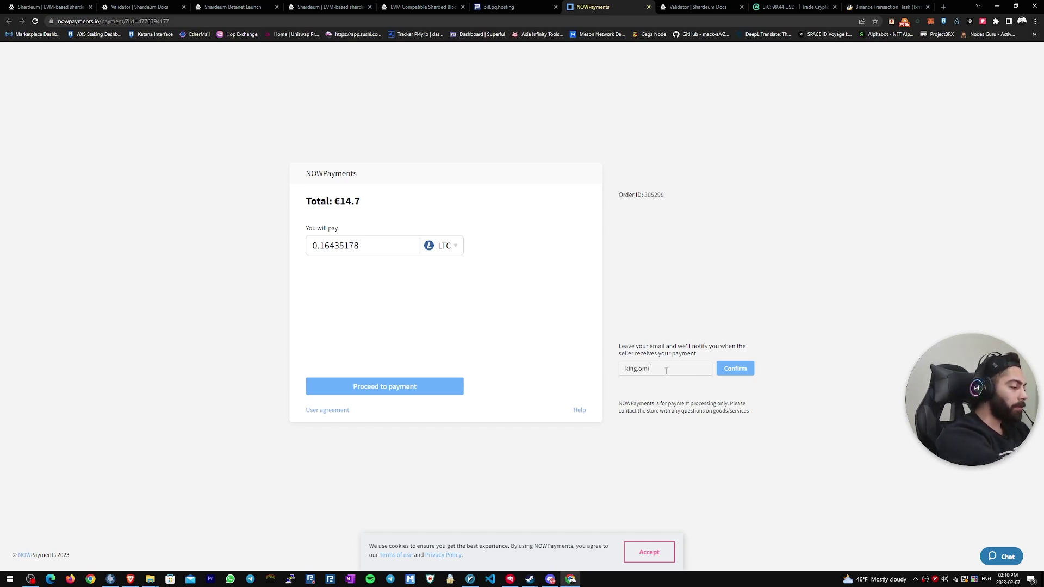
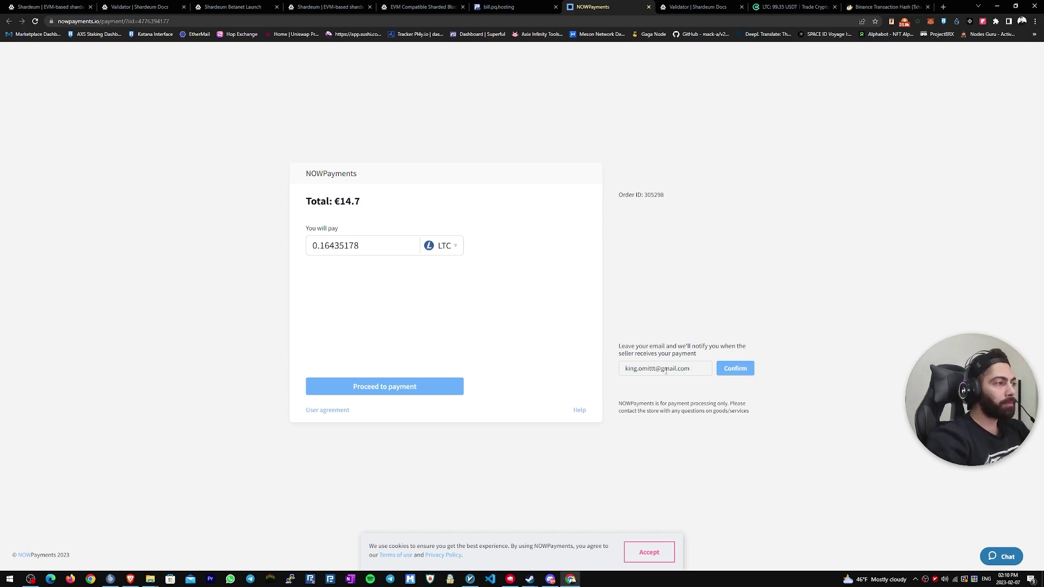
click(740, 373)
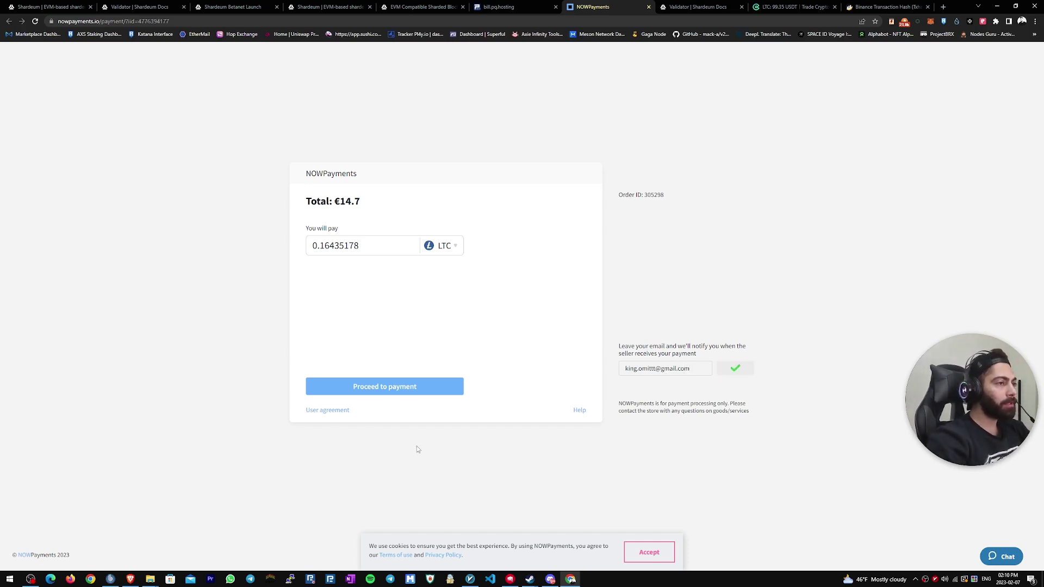
click(651, 560)
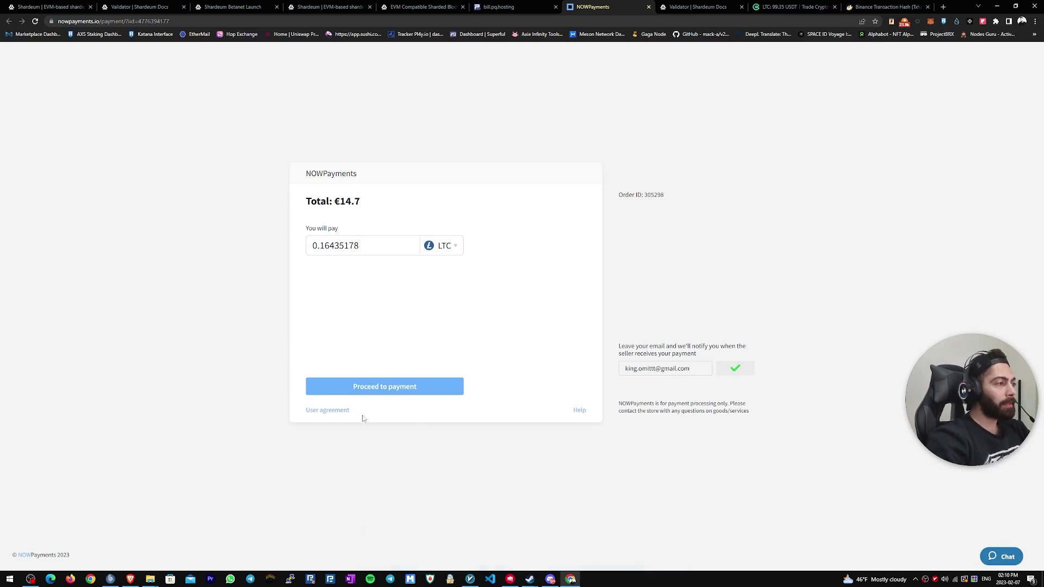
click(374, 389)
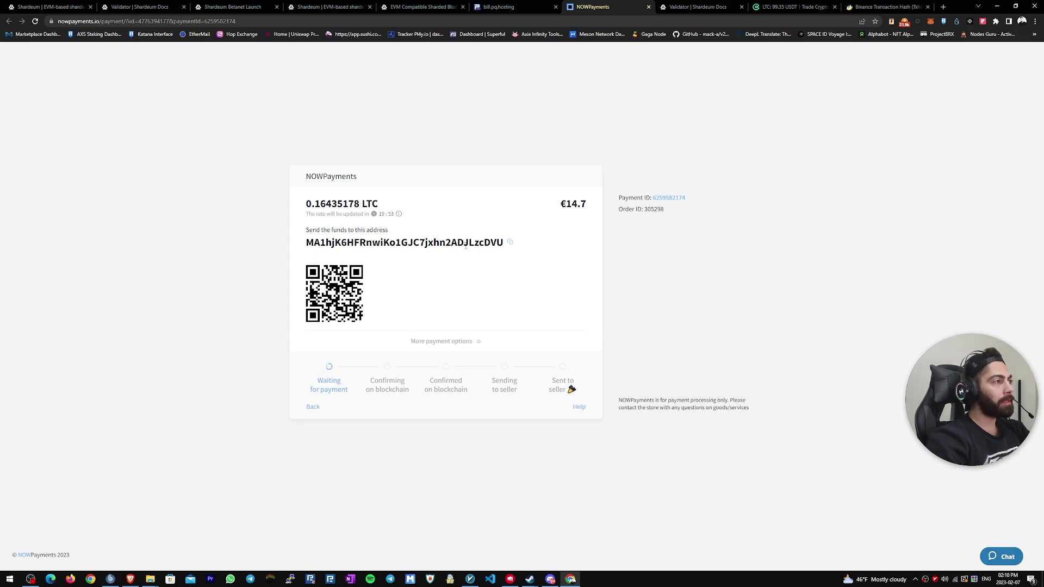
click(780, 6)
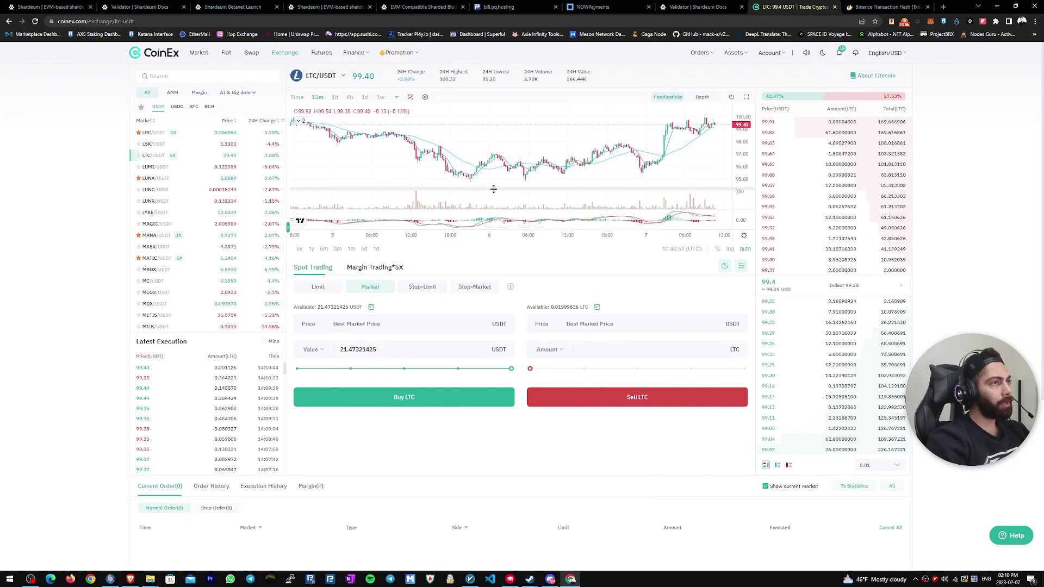
Buy LTC at market with the full 21.47321425 USDT balance, then go to Assets > Withdraw.
drag(511, 368, 298, 367)
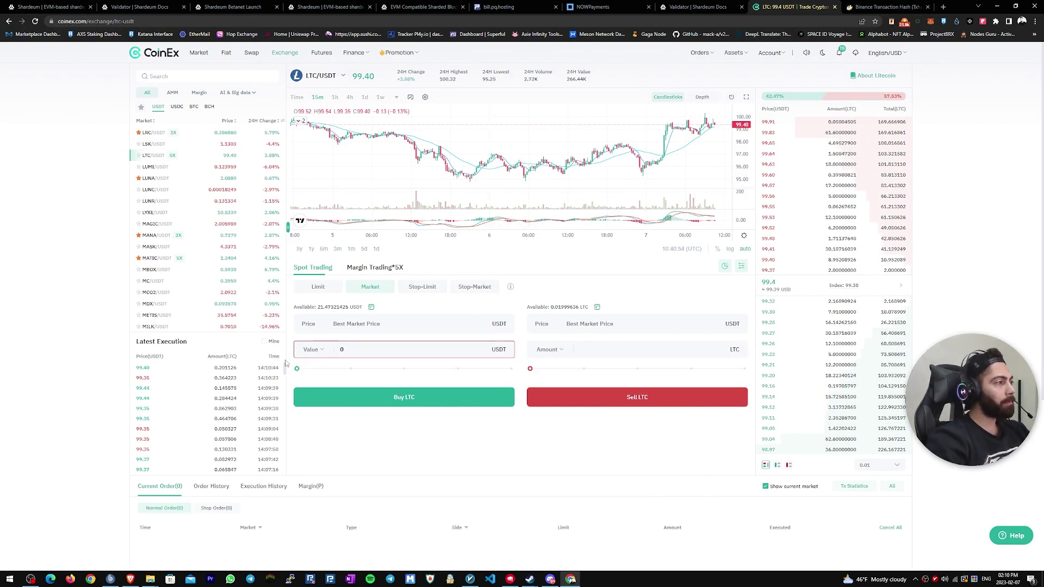
mouse_move(299, 370)
drag(299, 370, 510, 369)
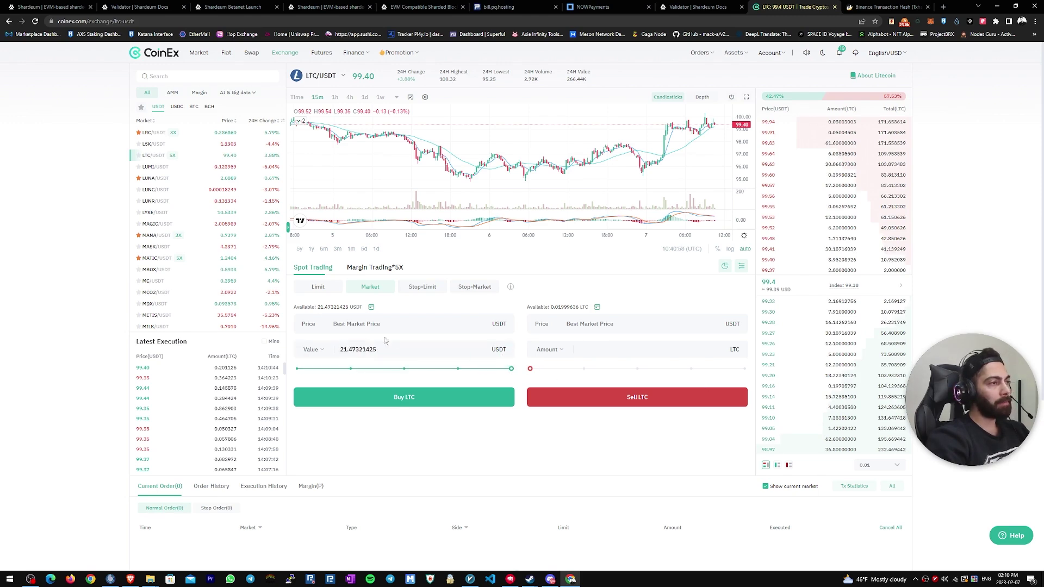
click(403, 399)
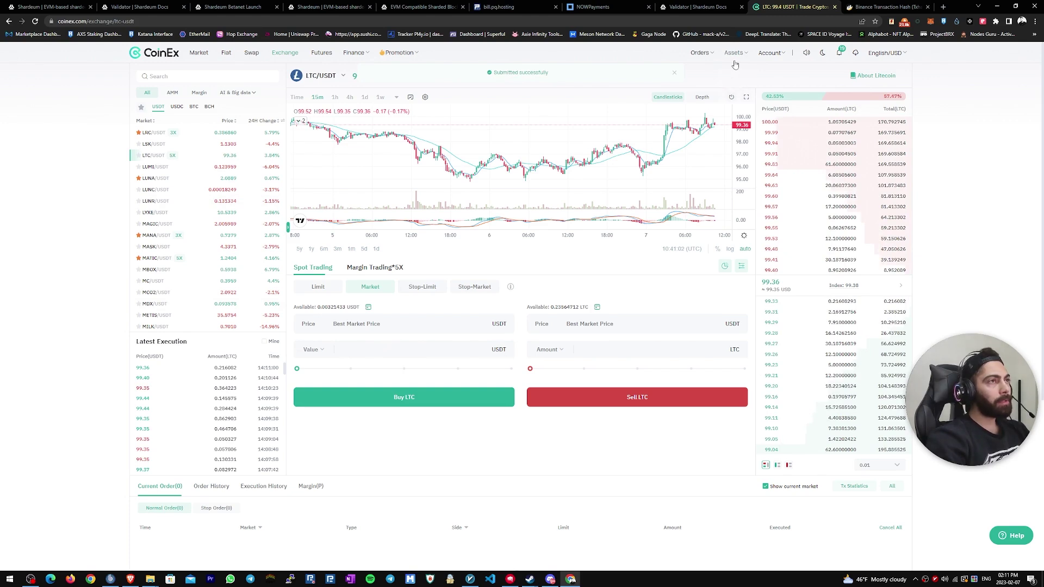
mouse_move(734, 65)
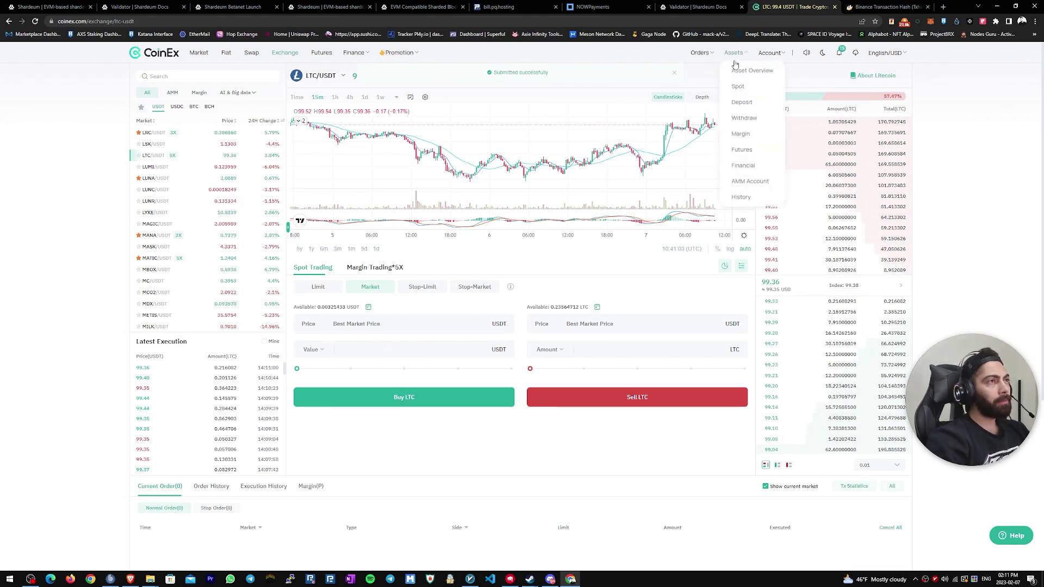
click(744, 119)
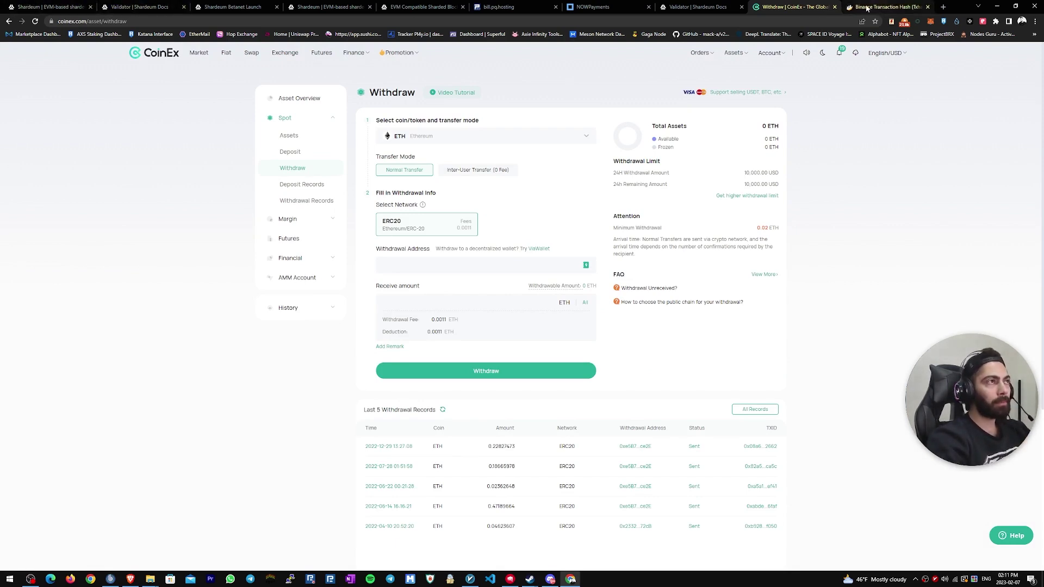
Copy the NOWPayments LTC deposit address and paste it into the CoinEx withdrawal address field.
click(506, 6)
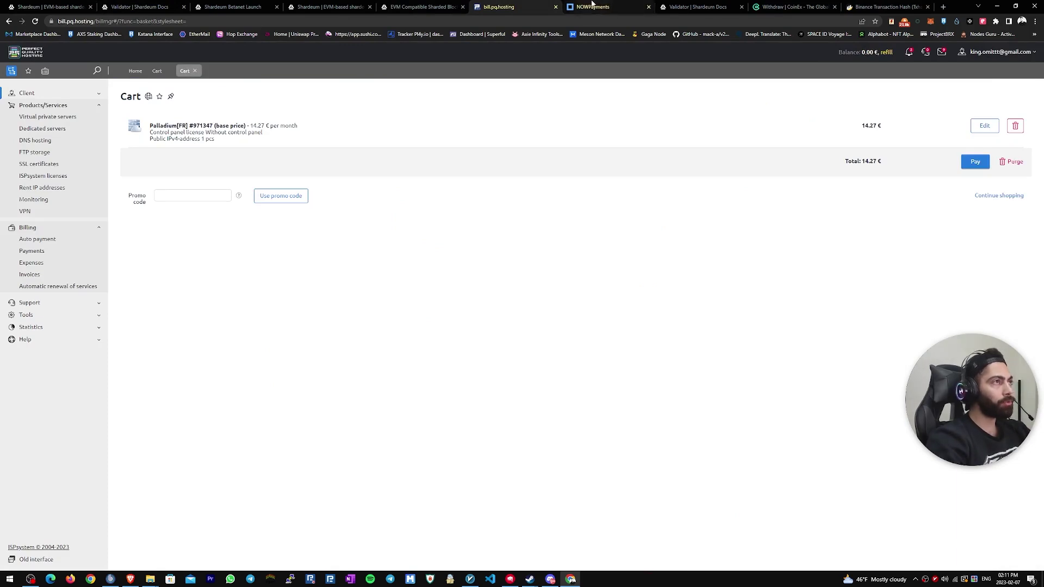
click(591, 6)
drag(306, 206, 368, 206)
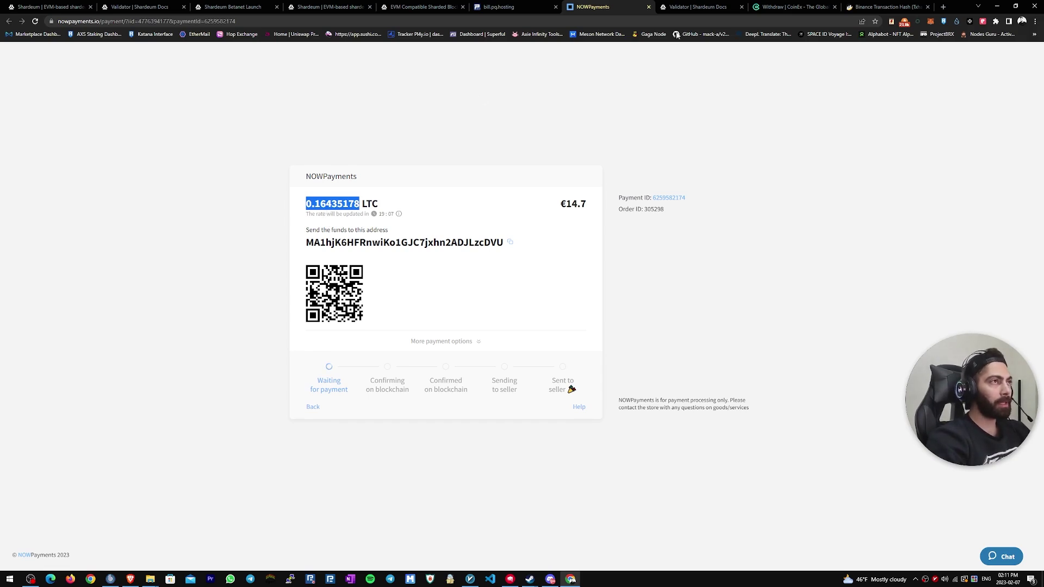
click(794, 7)
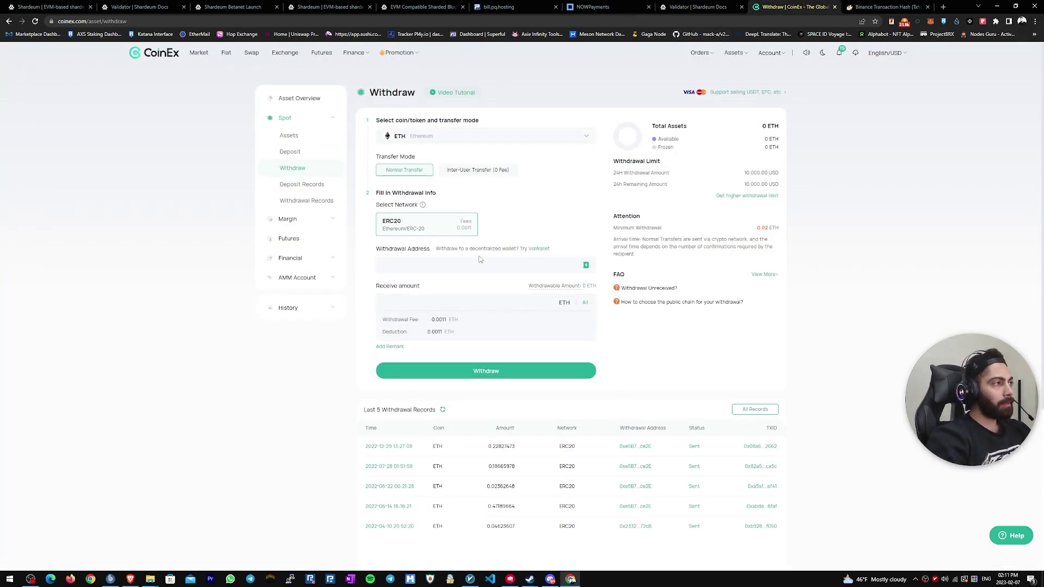
click(498, 7)
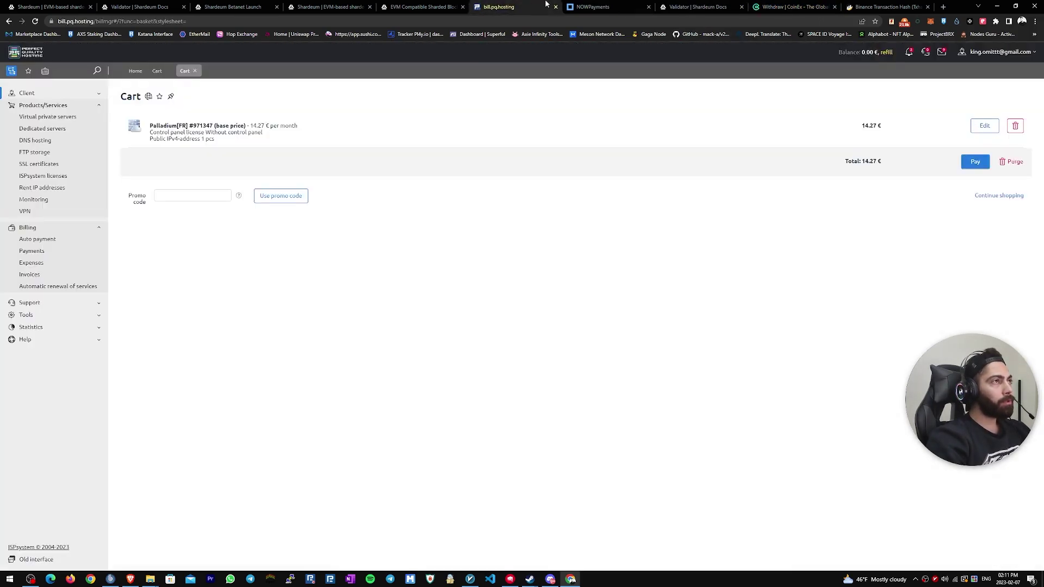
click(592, 6)
click(510, 242)
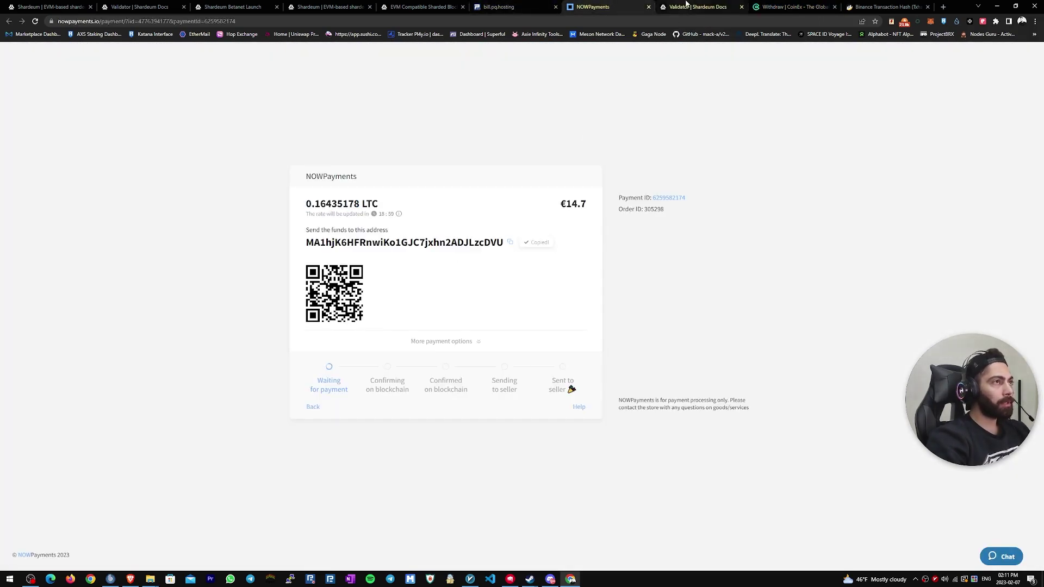
click(794, 7)
click(434, 266)
key(ctrl+v)
Select Litecoin as the withdrawal coin and paste the deposit address again.
click(431, 137)
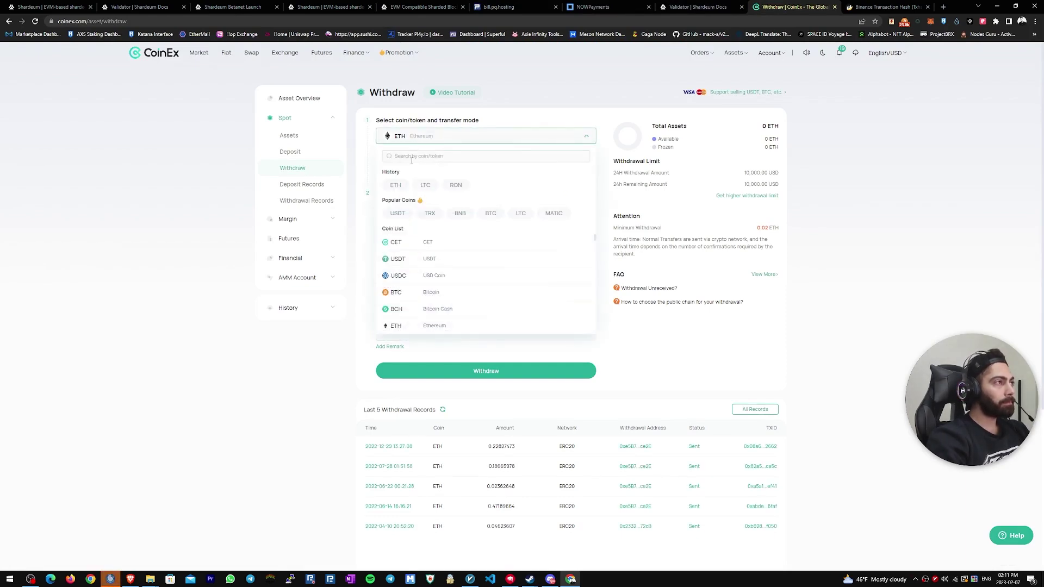
text(ltc)
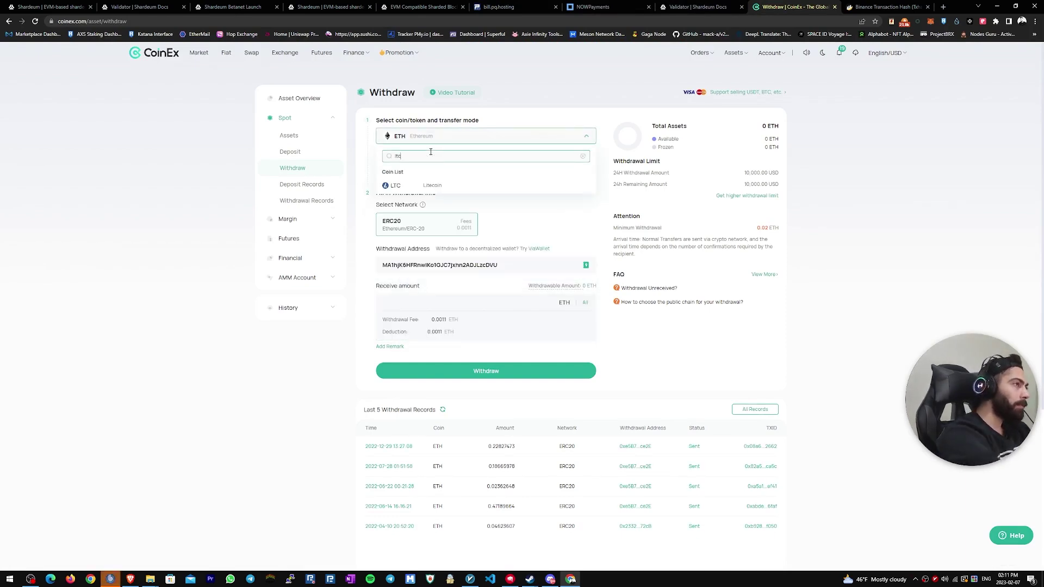
click(442, 187)
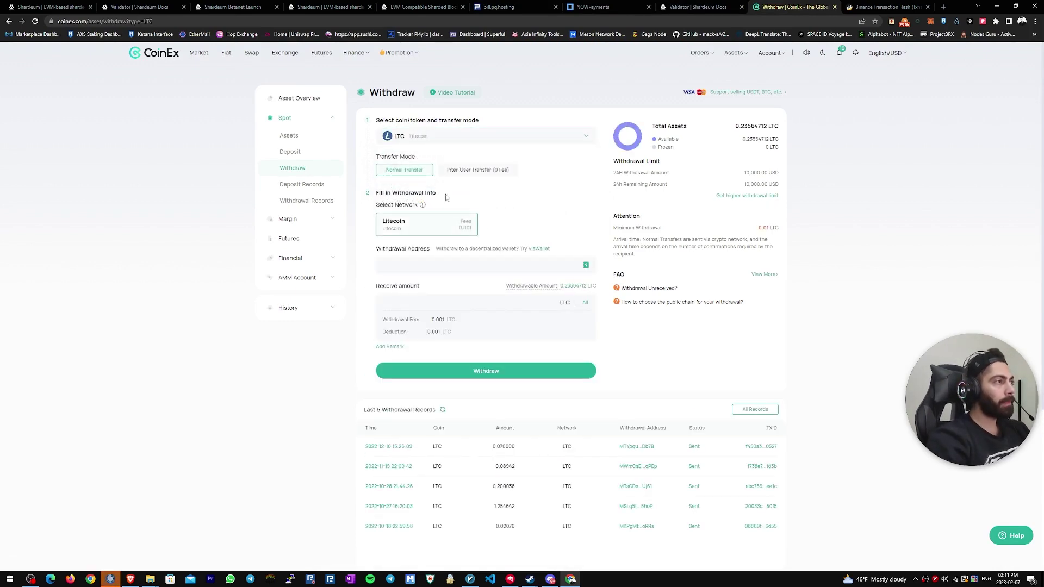
click(443, 264)
key(ctrl+v)
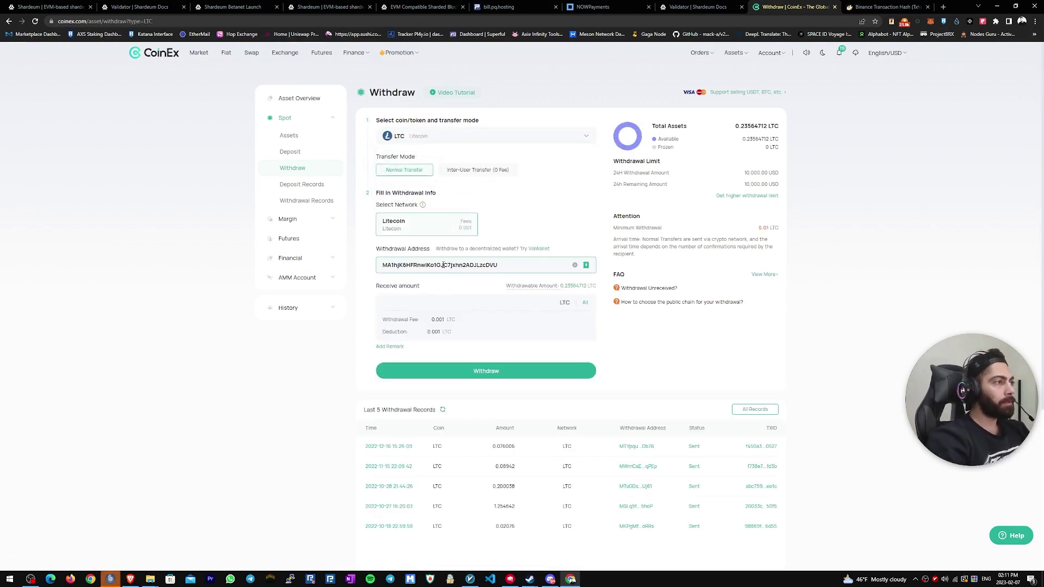
Copy the 0.16435178 LTC amount from NOWPayments, enter it as the receive amount, and submit.
click(592, 6)
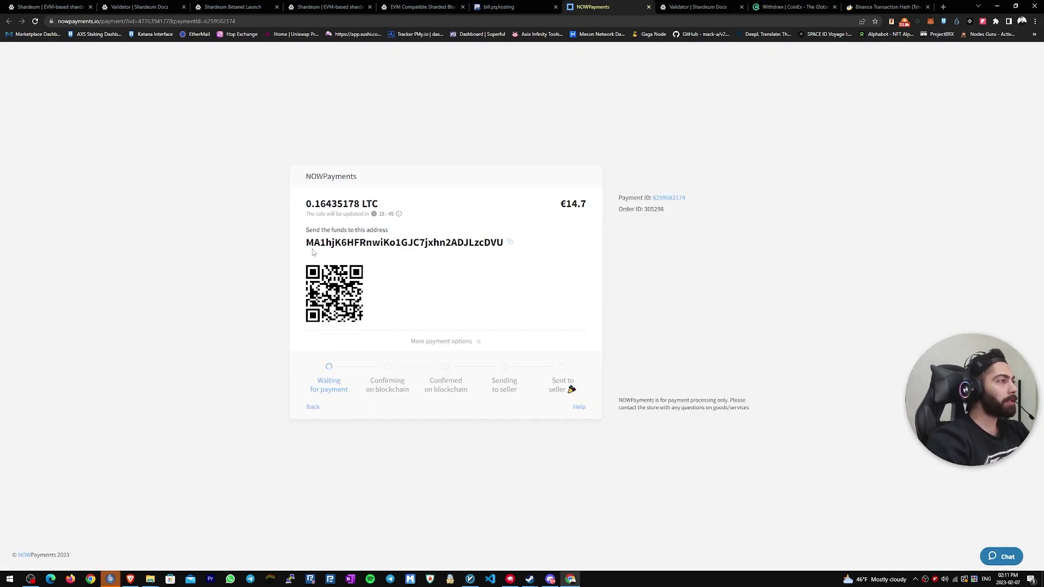
click(715, 5)
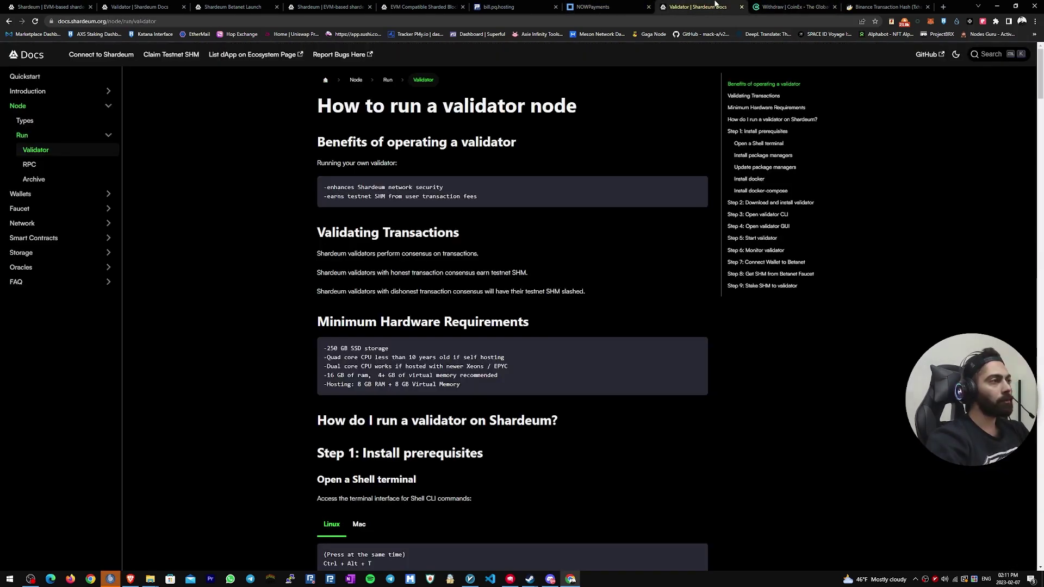
click(793, 7)
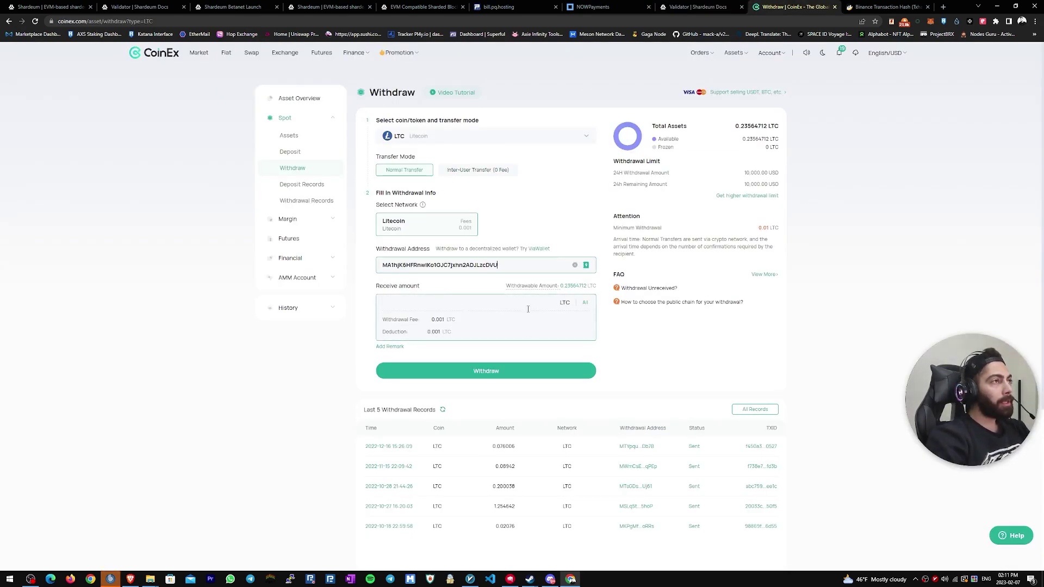
click(515, 6)
click(625, 5)
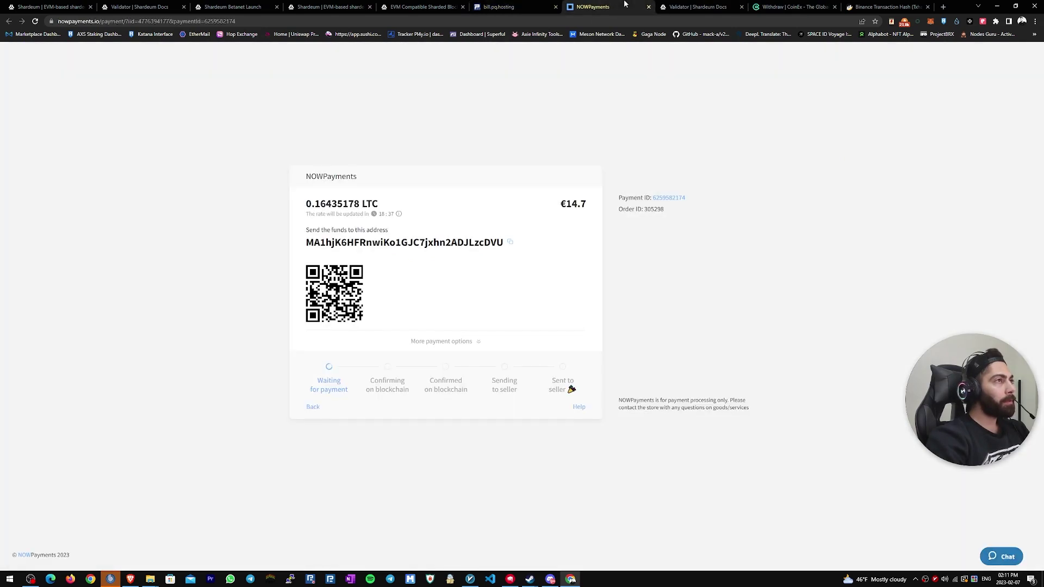
drag(305, 204, 360, 204)
right_click(353, 202)
click(361, 211)
click(789, 5)
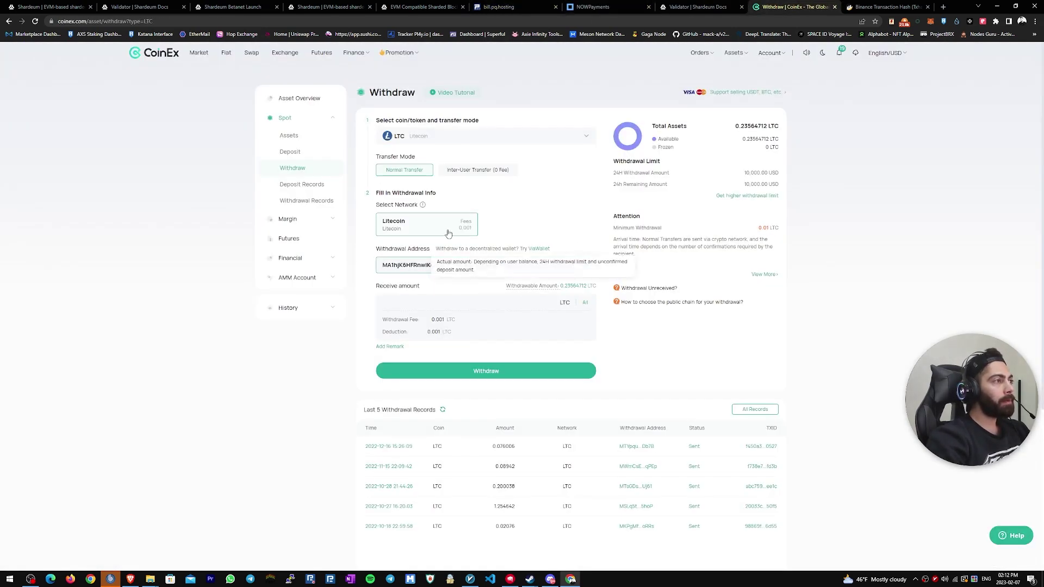
click(411, 298)
key(ctrl+v)
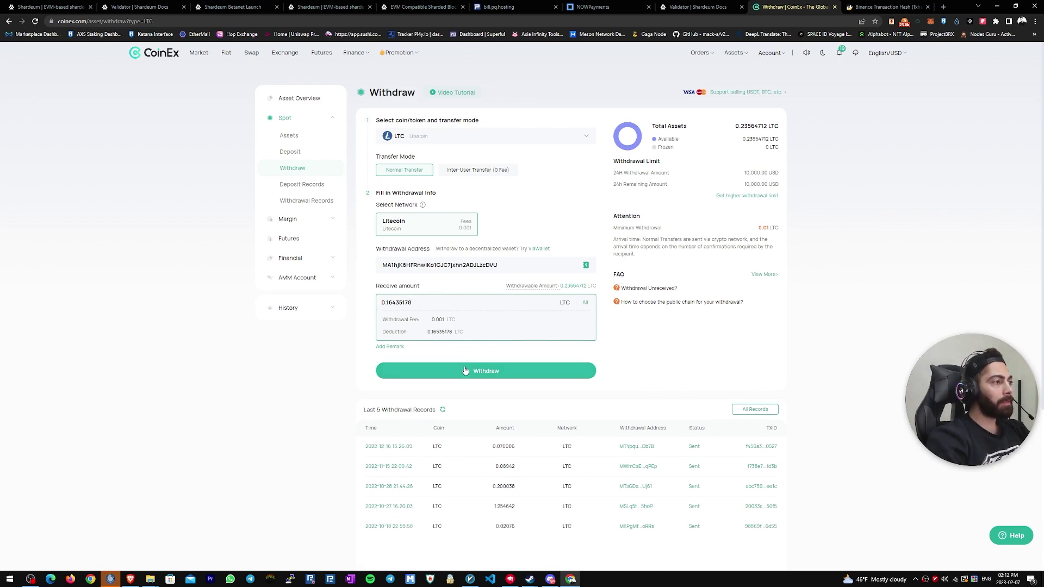
click(465, 370)
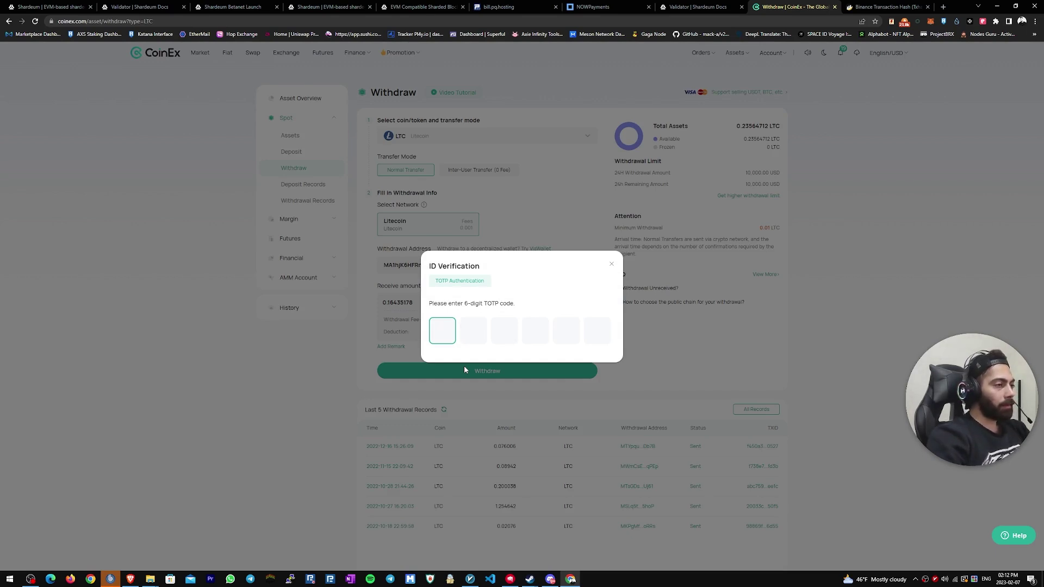
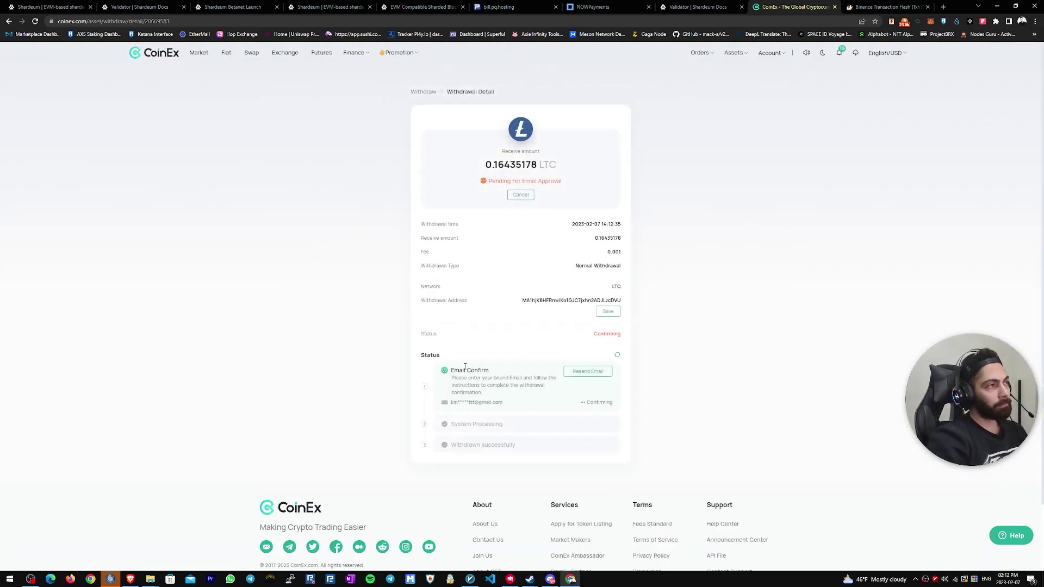
Enter the verification code and approve the LTC withdrawal from CoinEx's Gmail confirmation e-mail, then check NOWPayments.
click(943, 7)
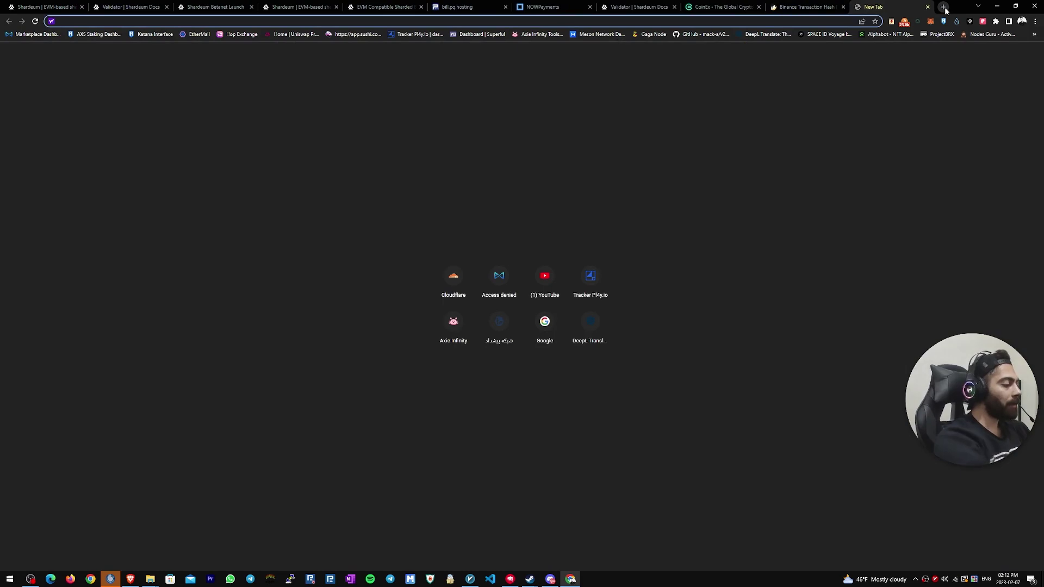
text(gmail)
key(Return)
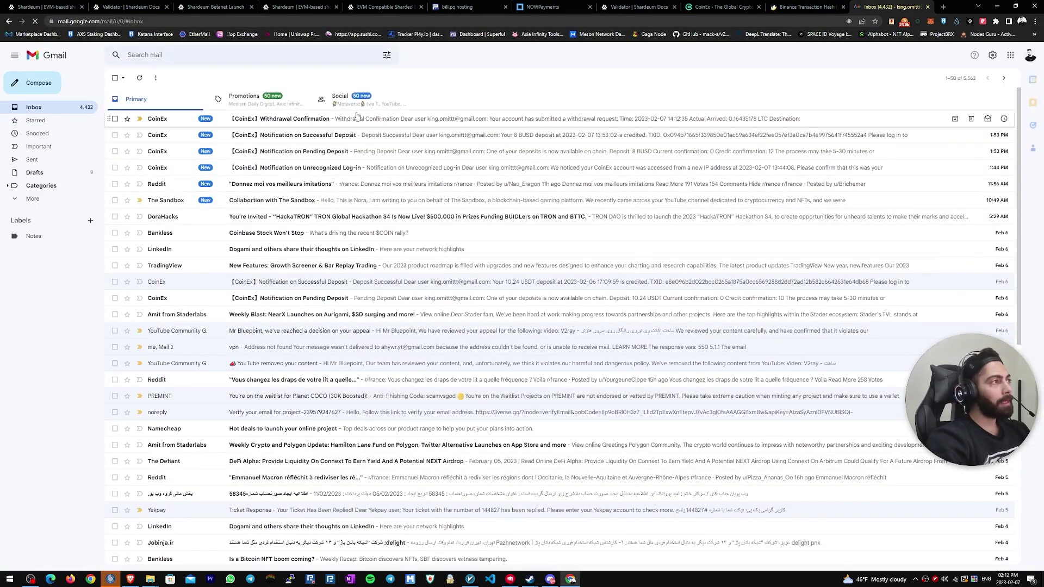
click(361, 120)
click(488, 341)
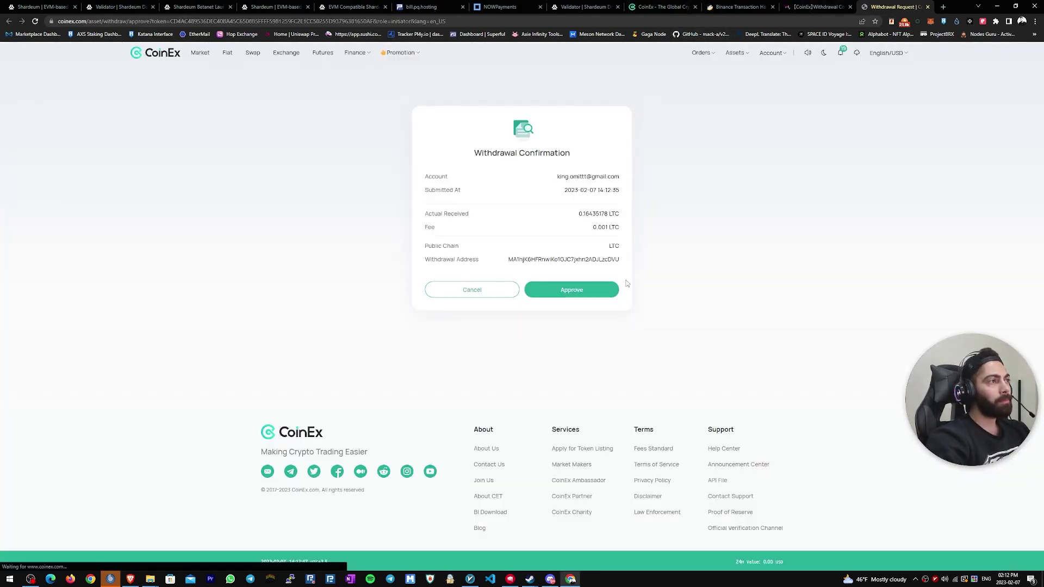
click(573, 289)
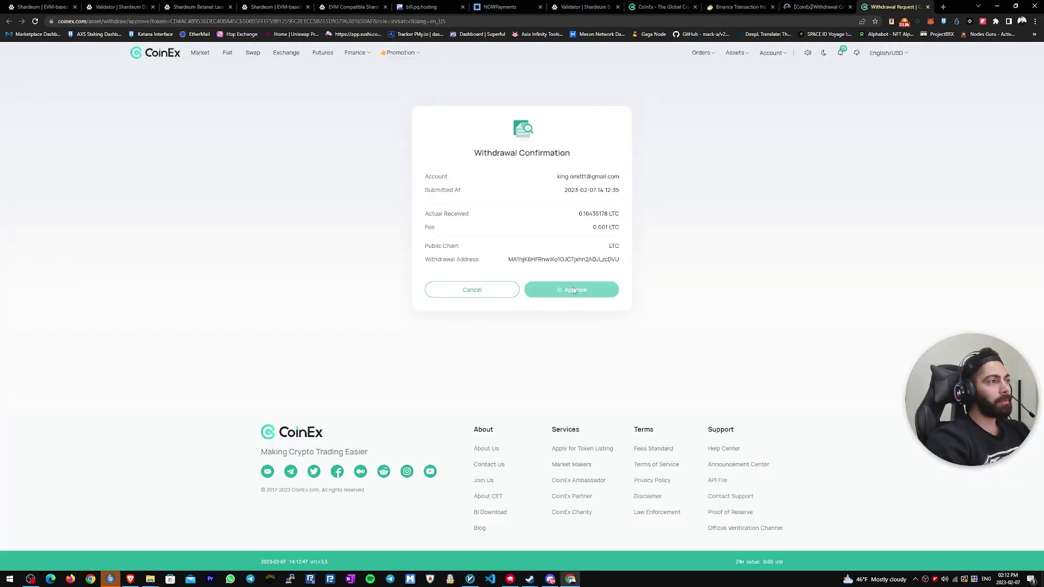
click(661, 7)
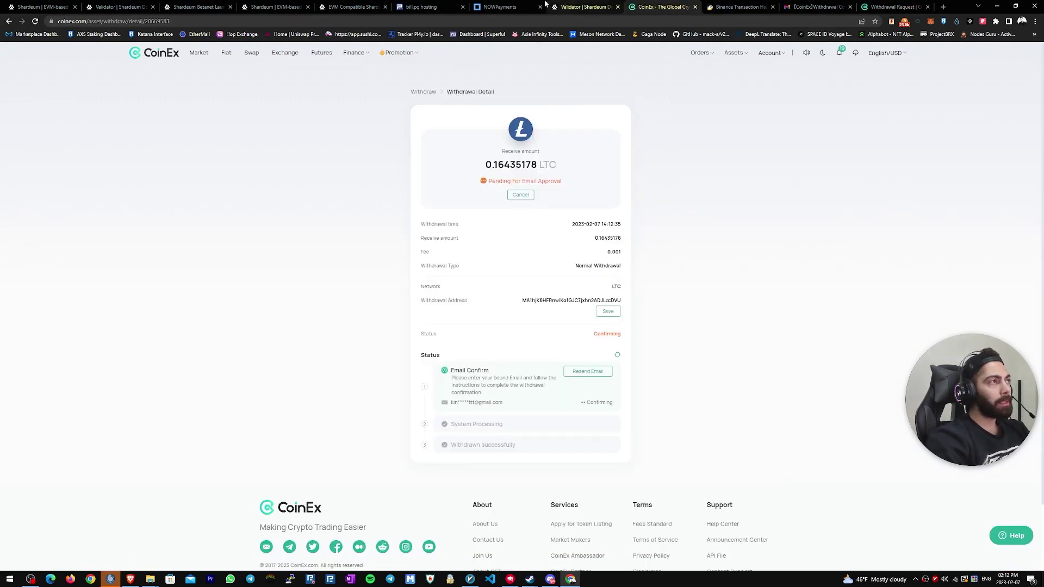
click(496, 7)
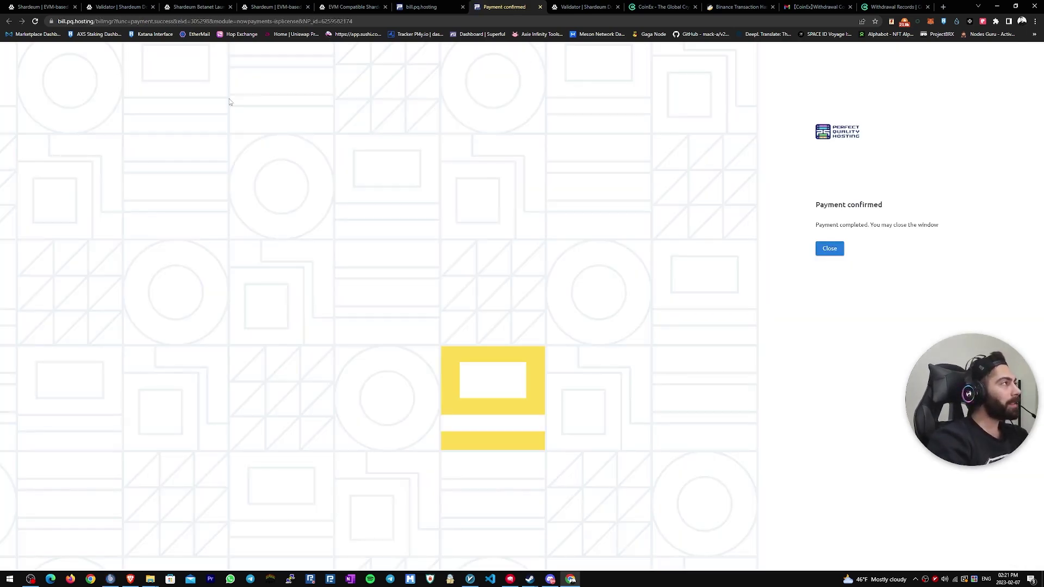
Refresh the CoinEx withdrawal records, then close the PQ Hosting payment confirmation to reach Orders.
click(660, 7)
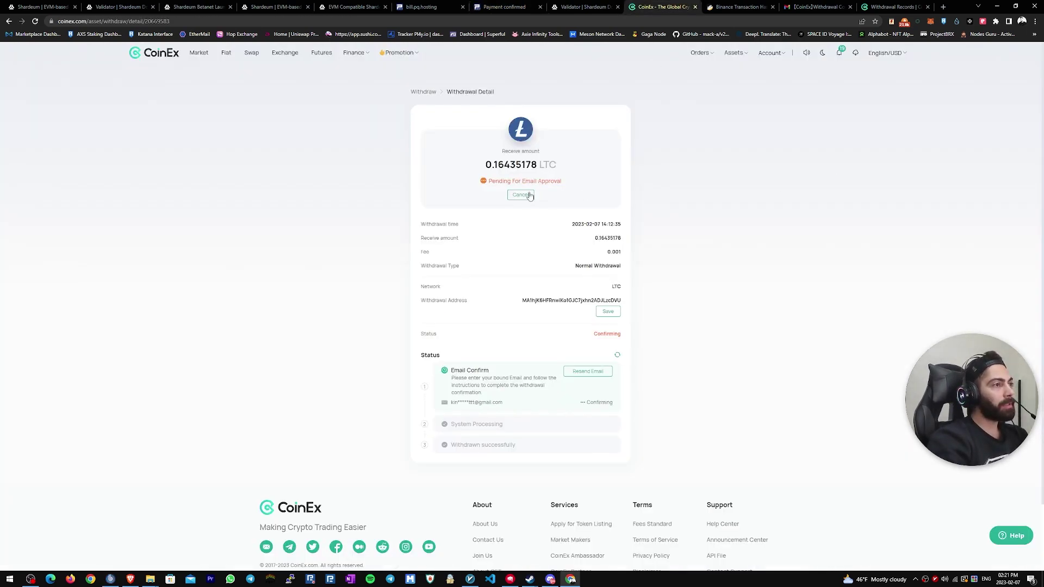
click(894, 6)
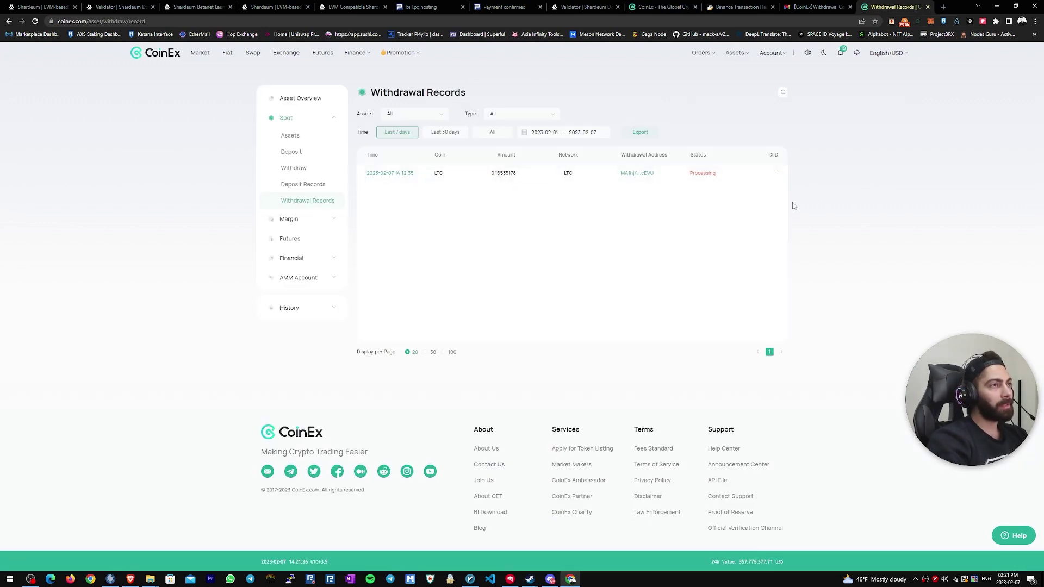
click(36, 21)
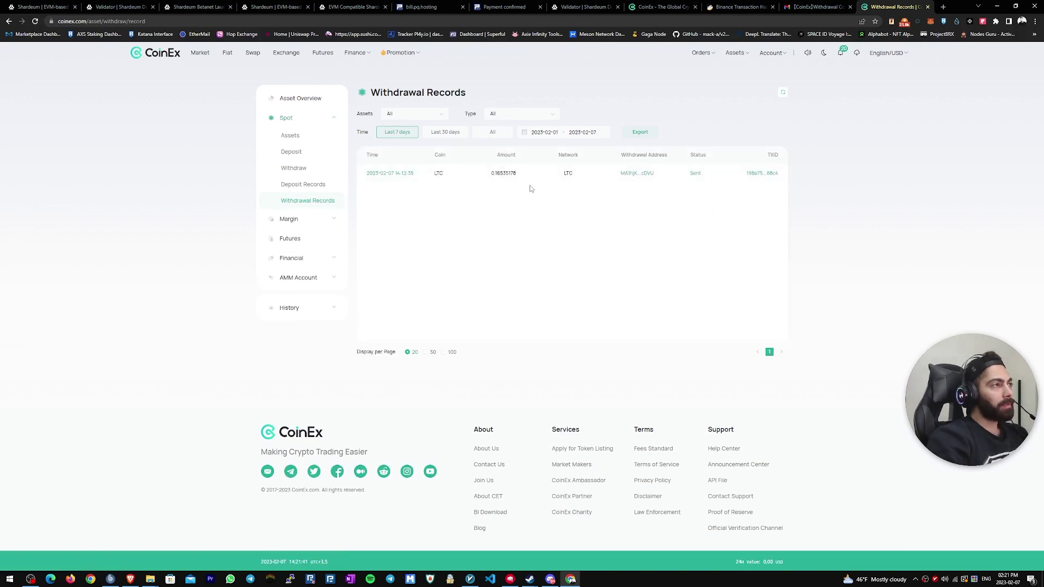
click(503, 7)
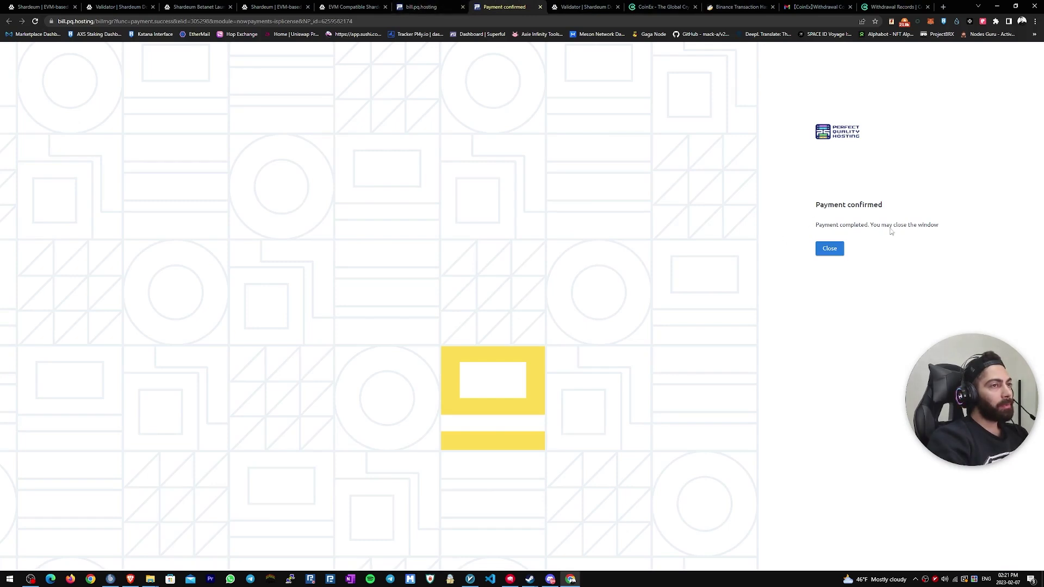
click(830, 249)
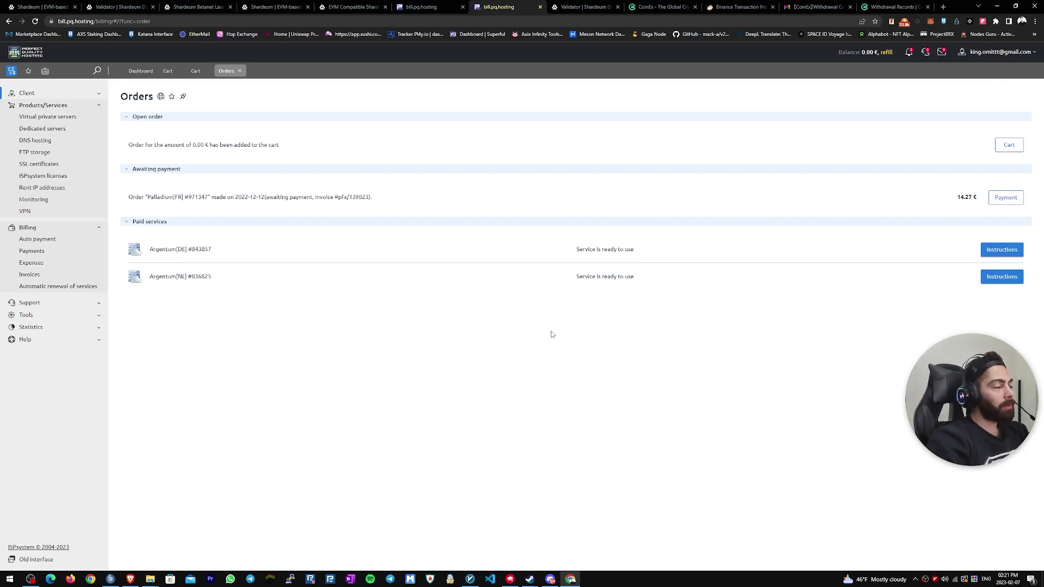
Open the VPS list and check the new Palladium[FR] server's Ordered status and CentOS 7 template.
click(54, 117)
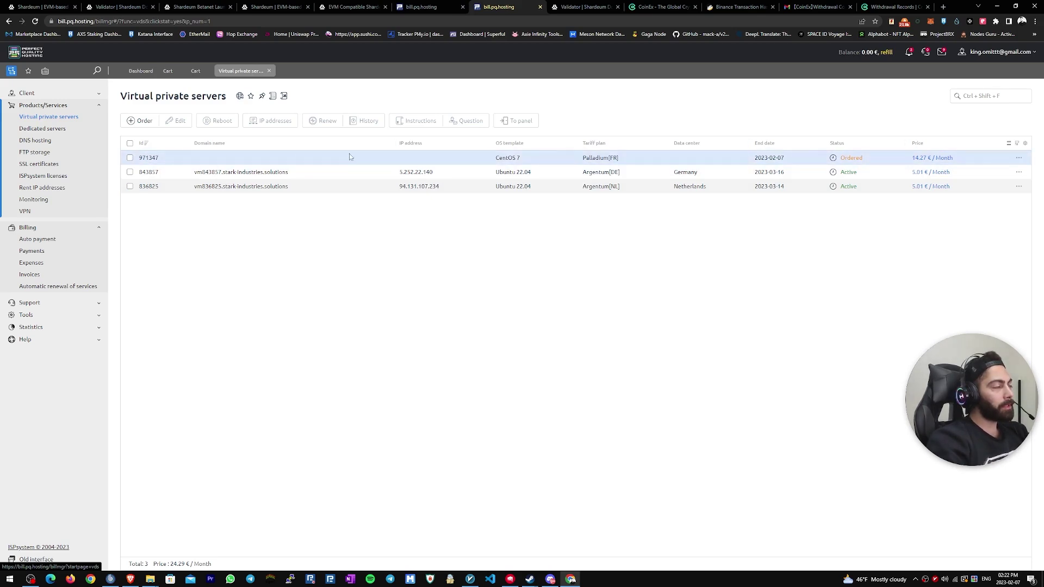
double_click(863, 158)
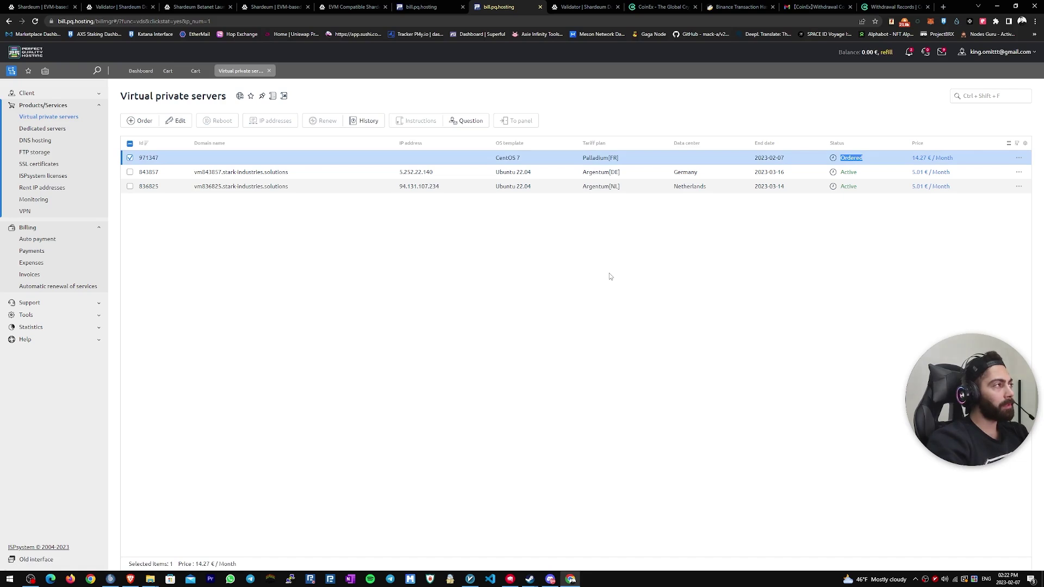
click(163, 158)
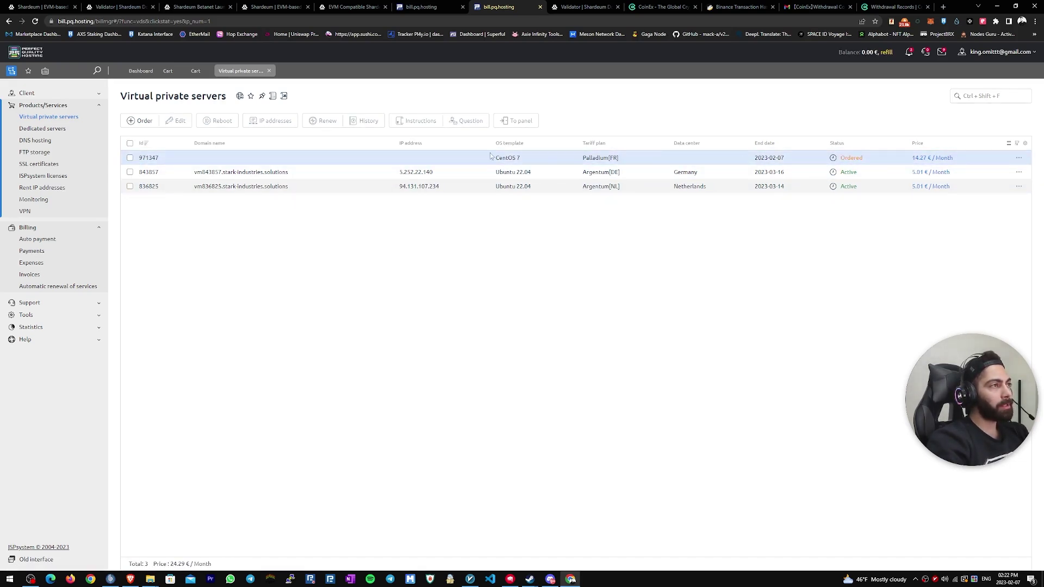
double_click(519, 158)
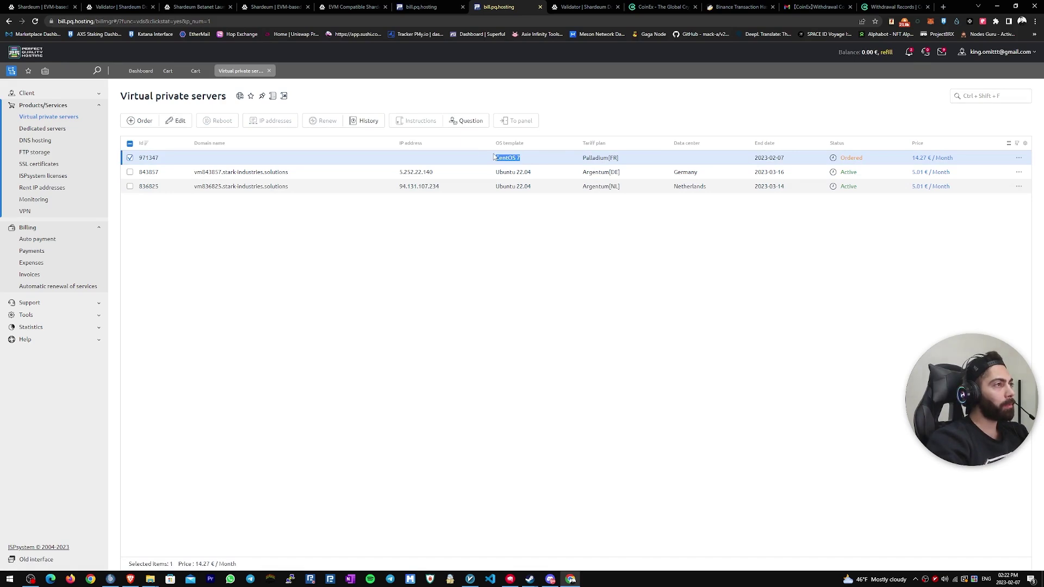
click(571, 273)
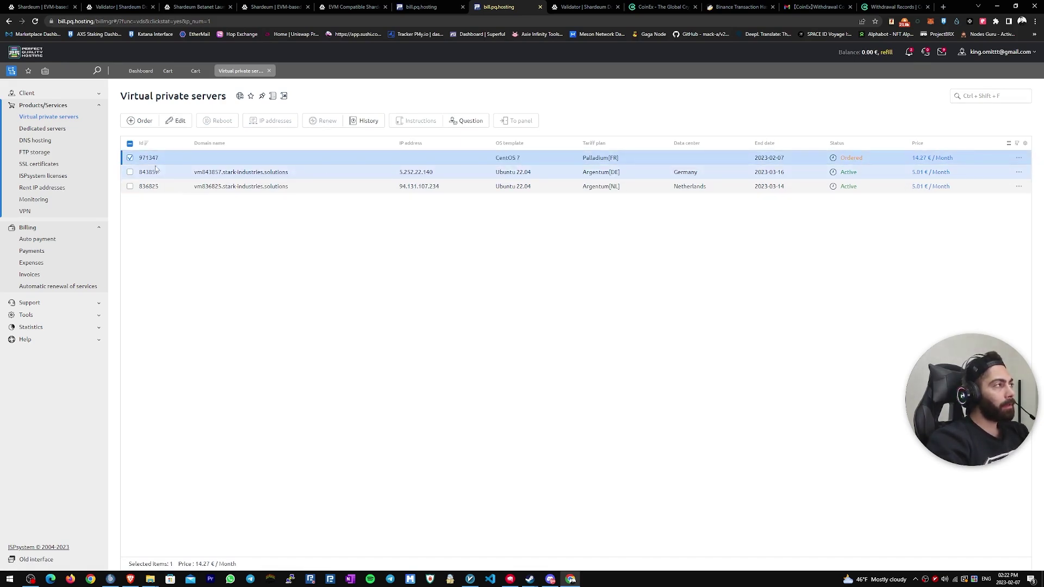
click(130, 161)
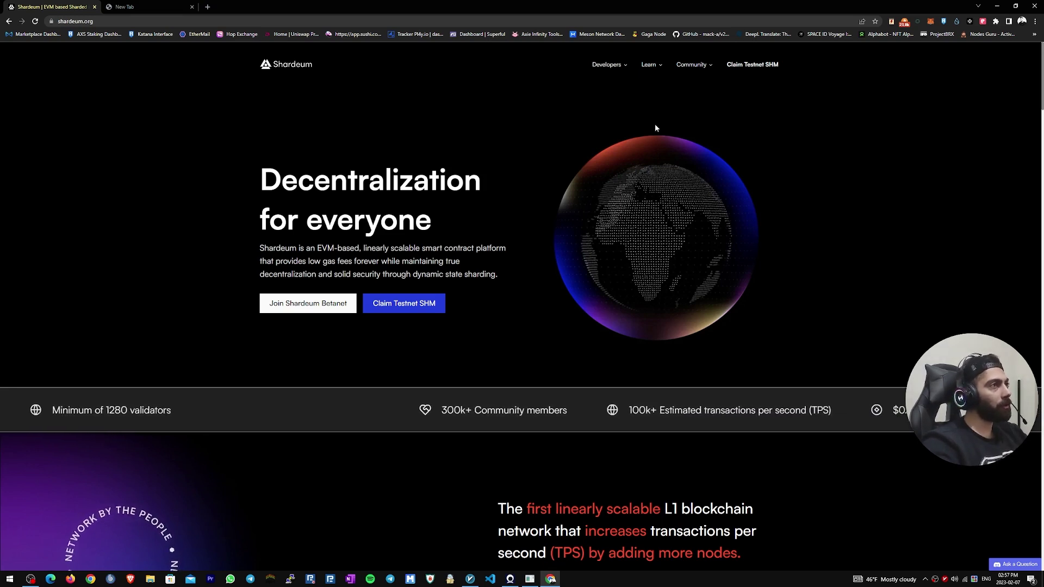
Open the Shardeum documentation in a new tab from the site's Developers menu.
click(613, 70)
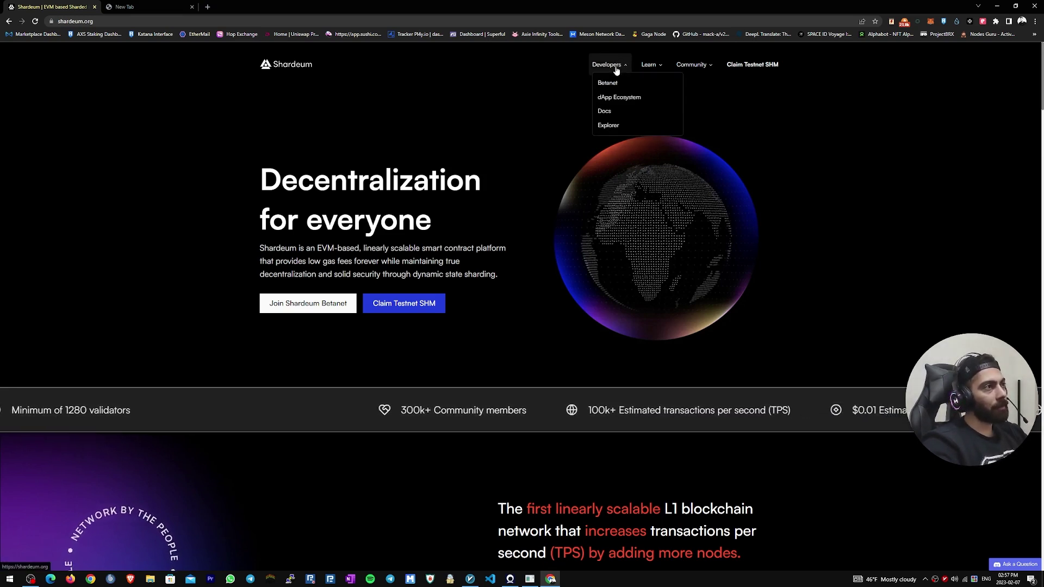
click(611, 68)
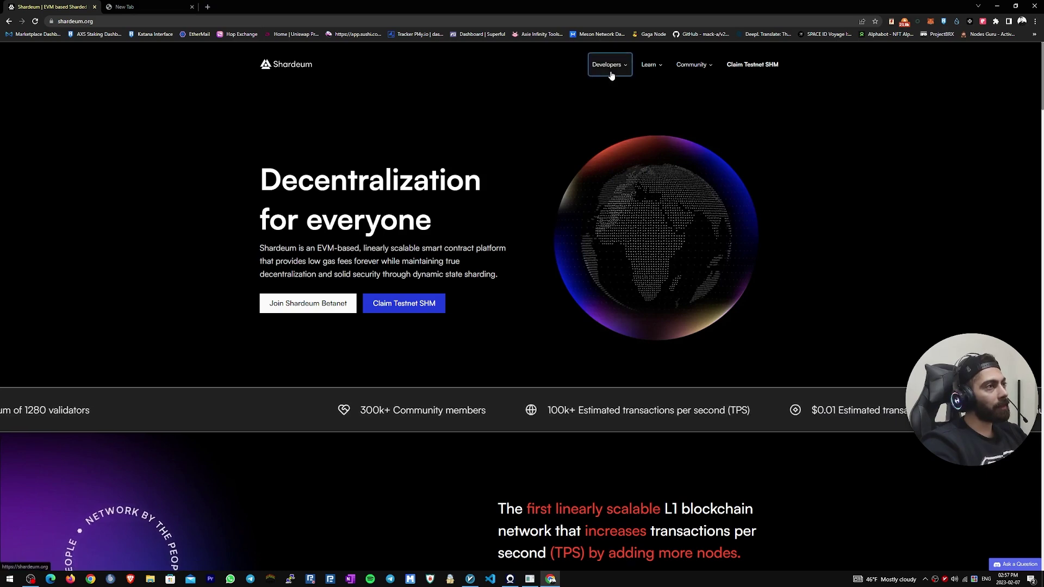
click(611, 71)
click(601, 110)
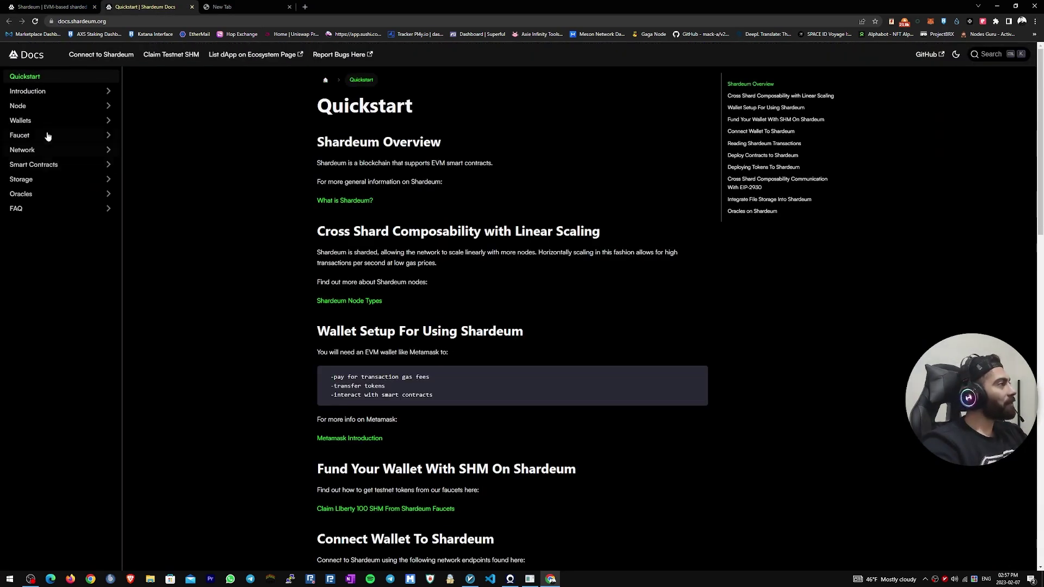
Go to Node > Run > Validator, reach Step 1 prerequisites, and toggle Mac then back to Linux.
click(41, 107)
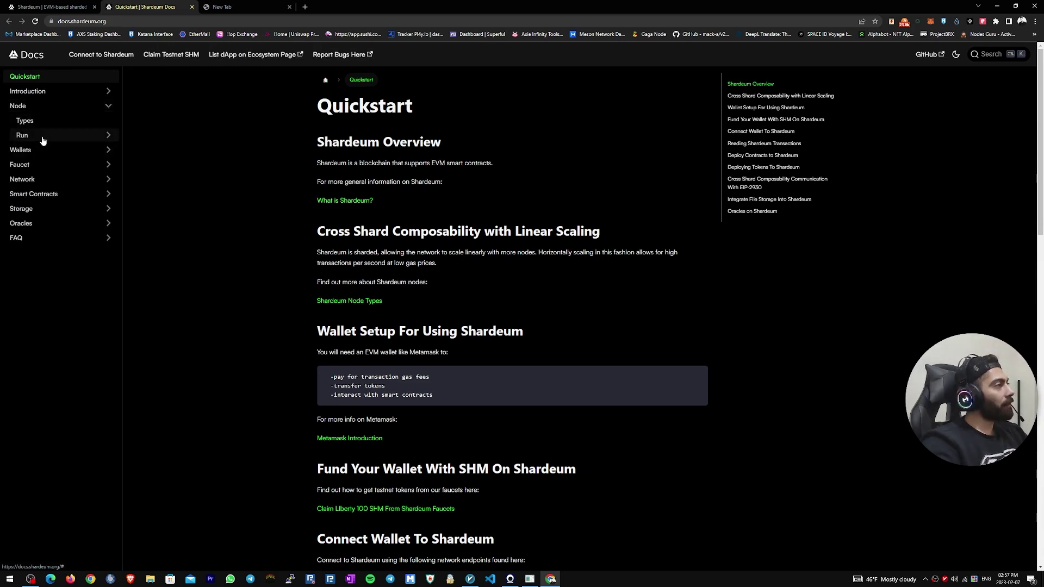
click(42, 138)
click(43, 152)
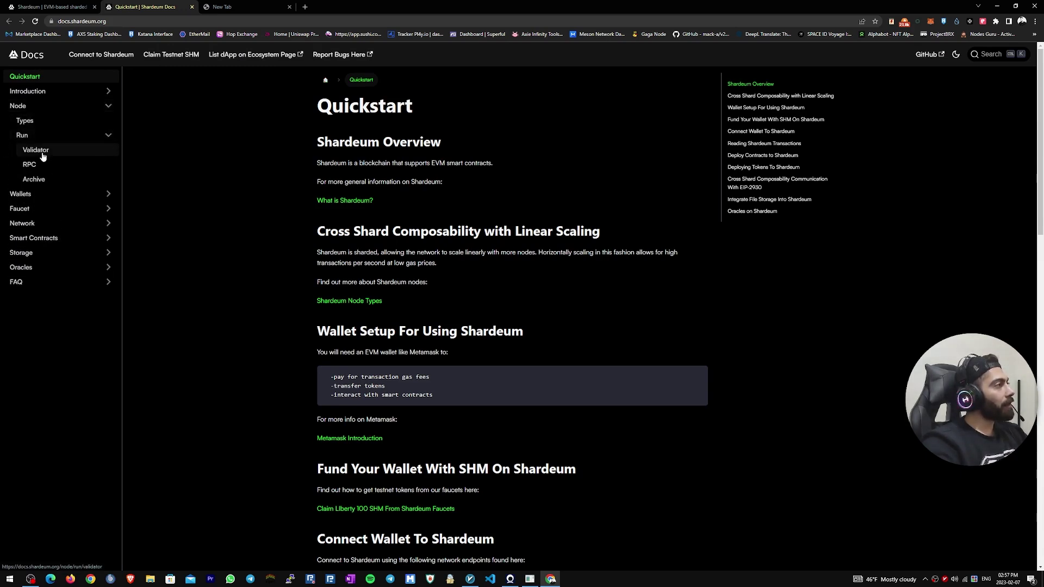
scroll(426, 210, down, 4)
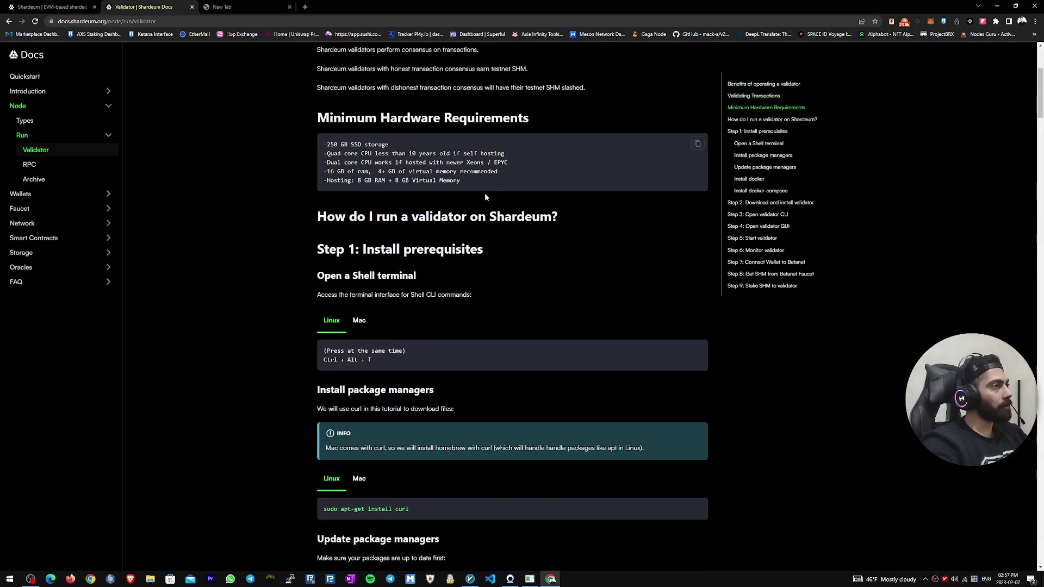
triple_click(480, 184)
scroll(266, 171, down, 5)
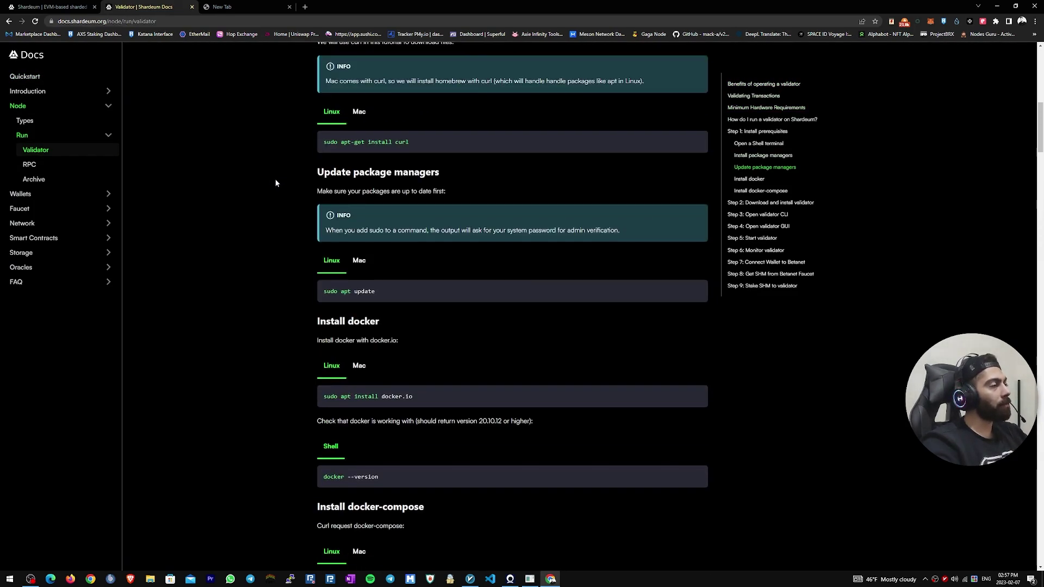
scroll(275, 178, up, 2)
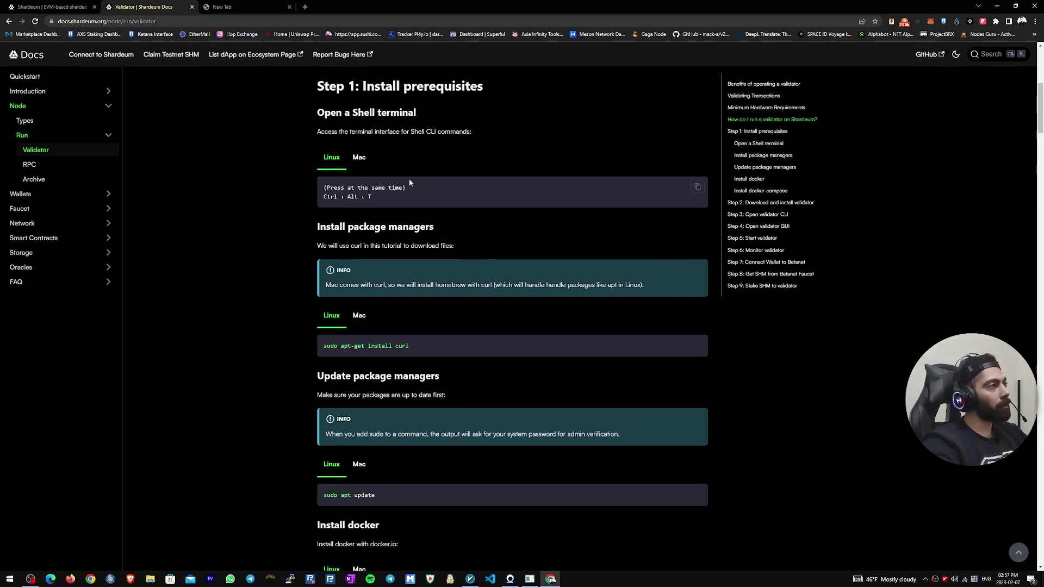
click(367, 159)
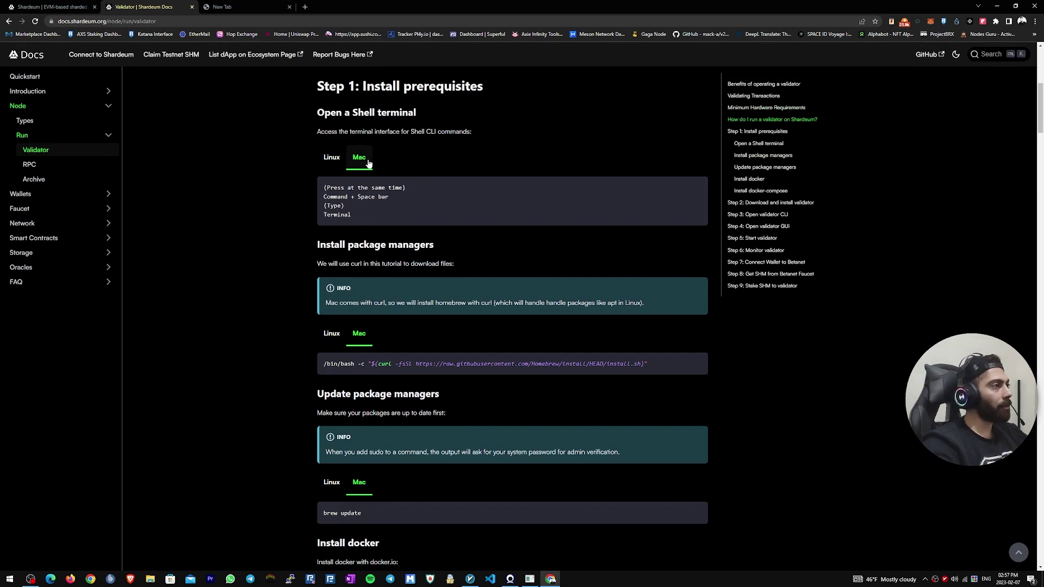
click(327, 158)
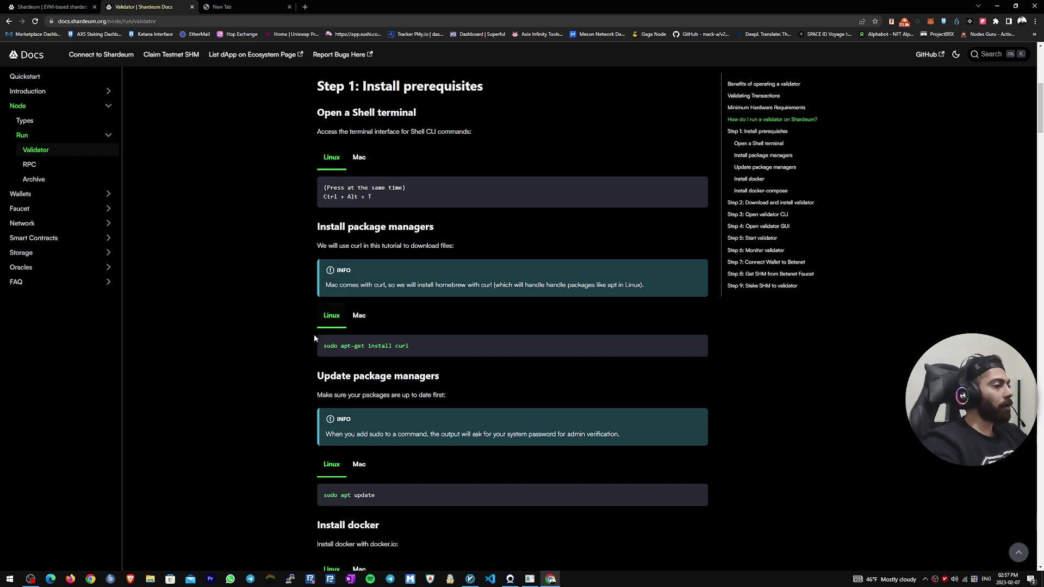
Enter the server IP 194.4.49.249, copied from the browser, as PuTTY's host name.
click(292, 577)
drag(466, 210, 545, 81)
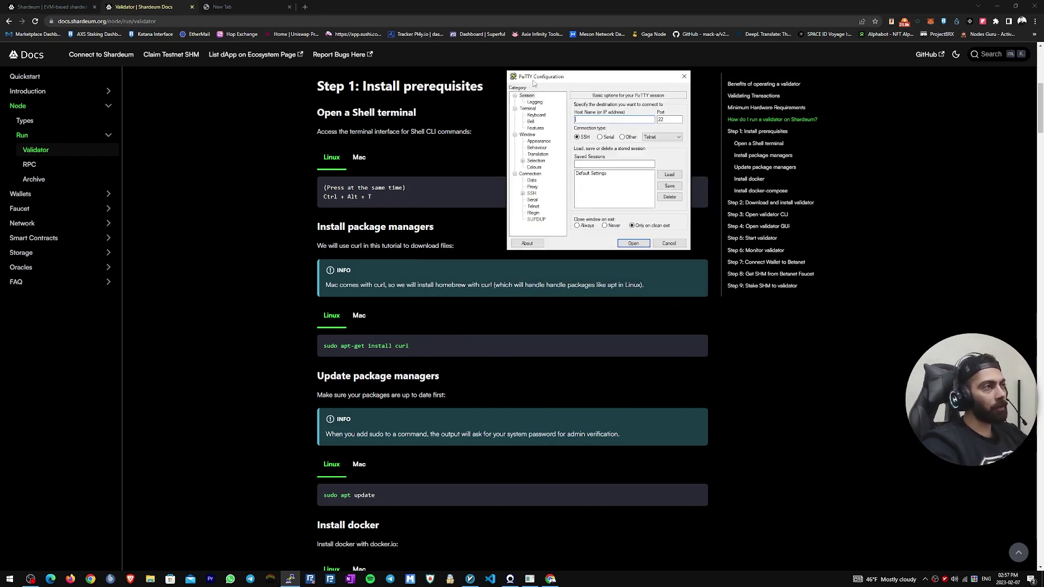
click(241, 4)
key(ctrl+a)
key(ctrl+c)
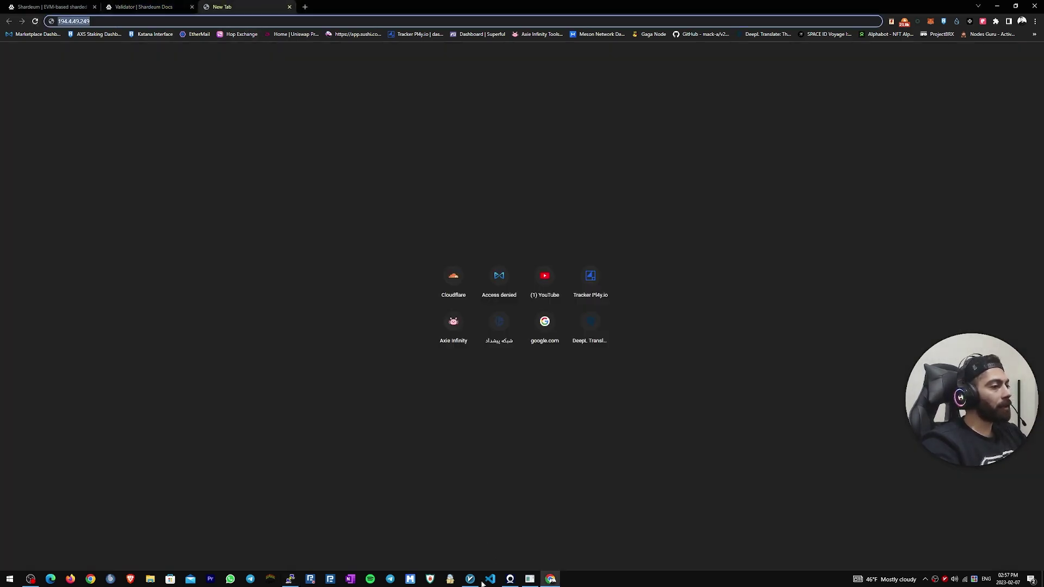
click(289, 579)
key(ctrl+v)
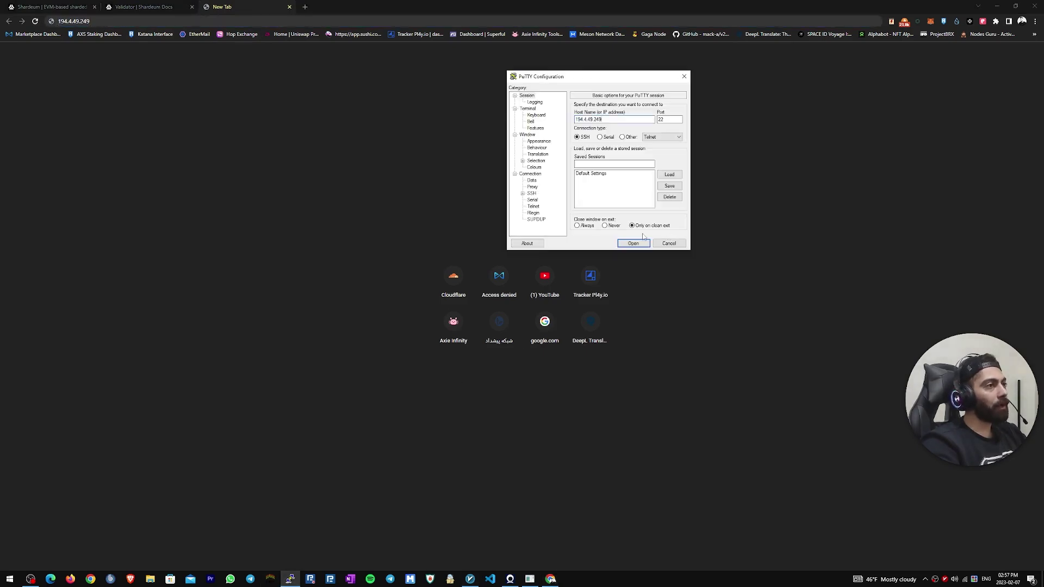
Connect over SSH, accept the host key, and log in as root with the password.
click(633, 243)
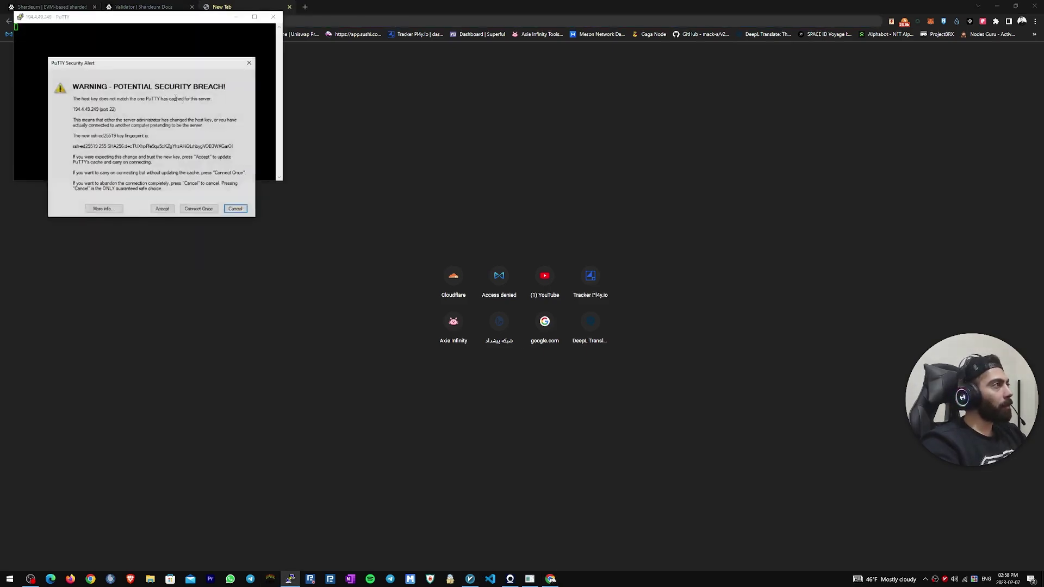
click(156, 210)
text(root)
key(Return)
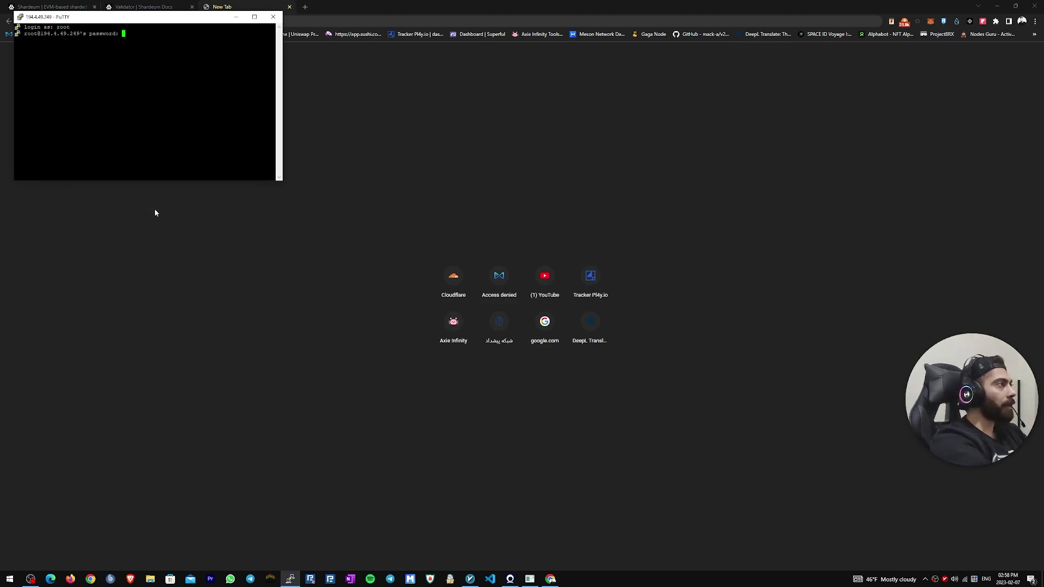
key(Return)
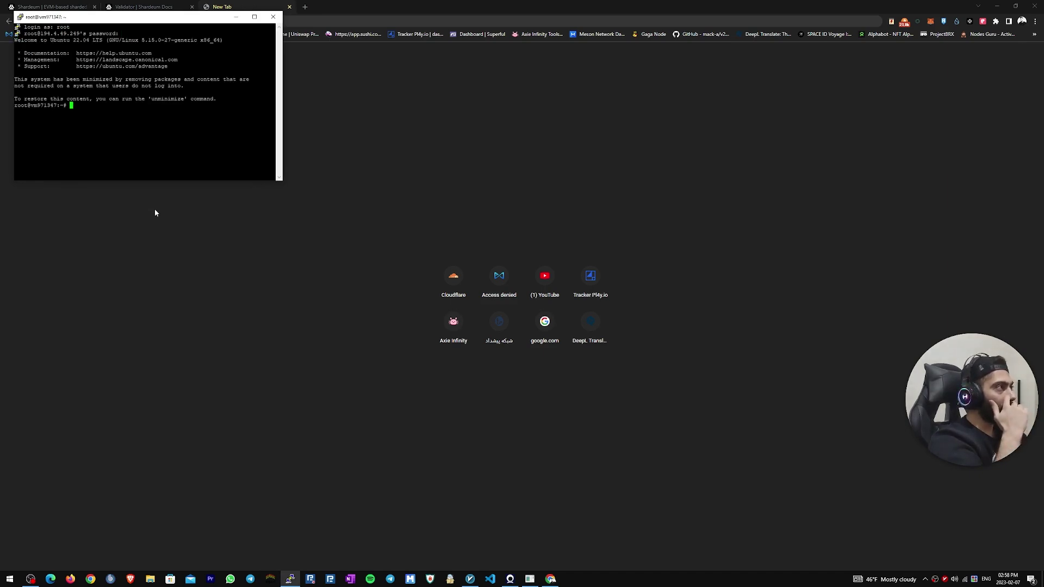